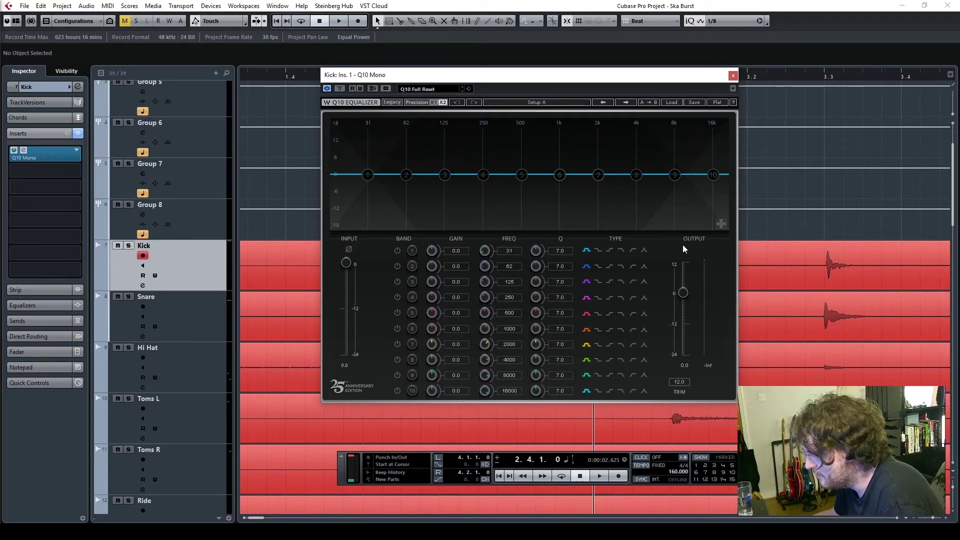
# - Solo the Kick track and audition it from bar 3 with the flat Q10 equalizer open
pyautogui.moveTo(624, 71); pyautogui.dragTo(744, 87)
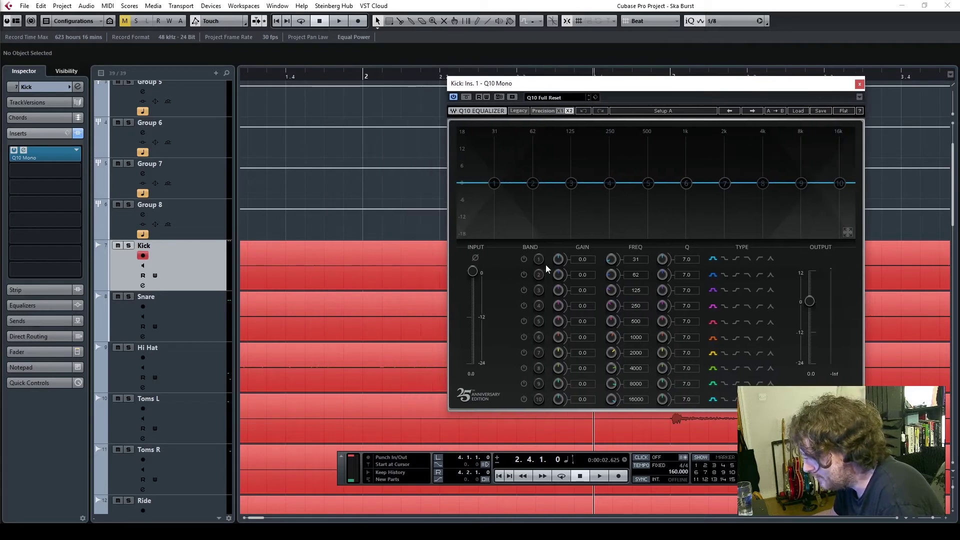
pyautogui.moveTo(581, 85); pyautogui.dragTo(260, 106)
pyautogui.click(650, 76)
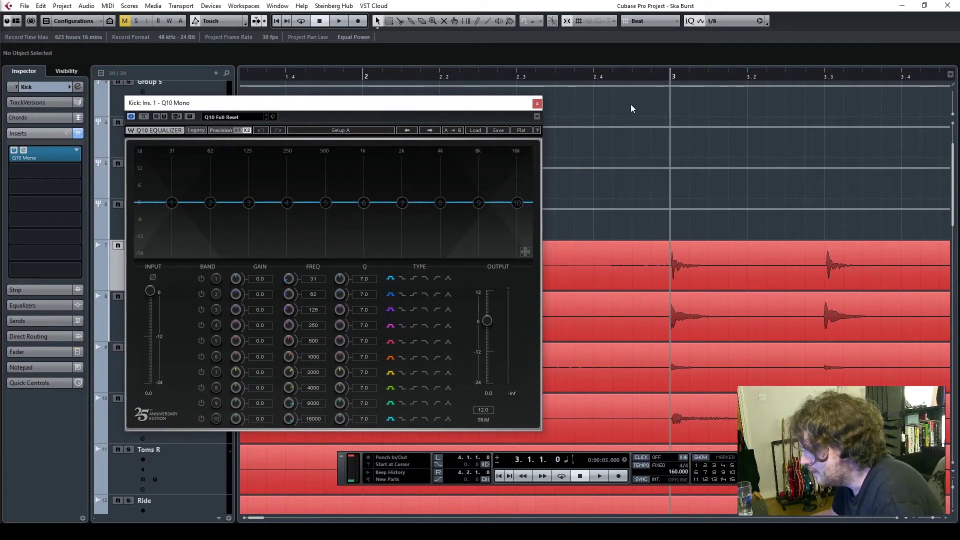
pyautogui.press('space')
pyautogui.moveTo(211, 107); pyautogui.dragTo(342, 84)
pyautogui.press('s')
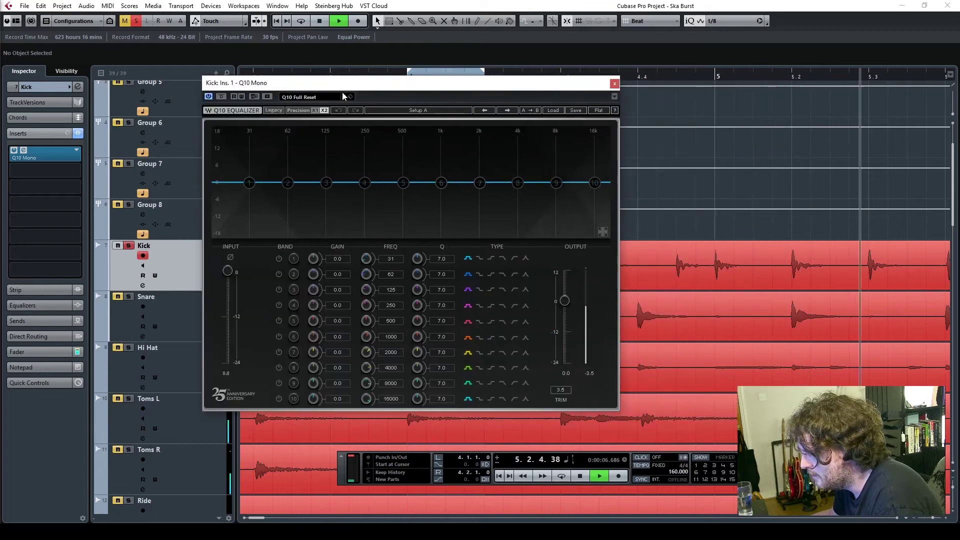
pyautogui.press('space')
# - Enable EQ band 2 and shape a narrow 18.0 dB boost at about 85 Hz with a Q of 91.8
pyautogui.click(279, 274)
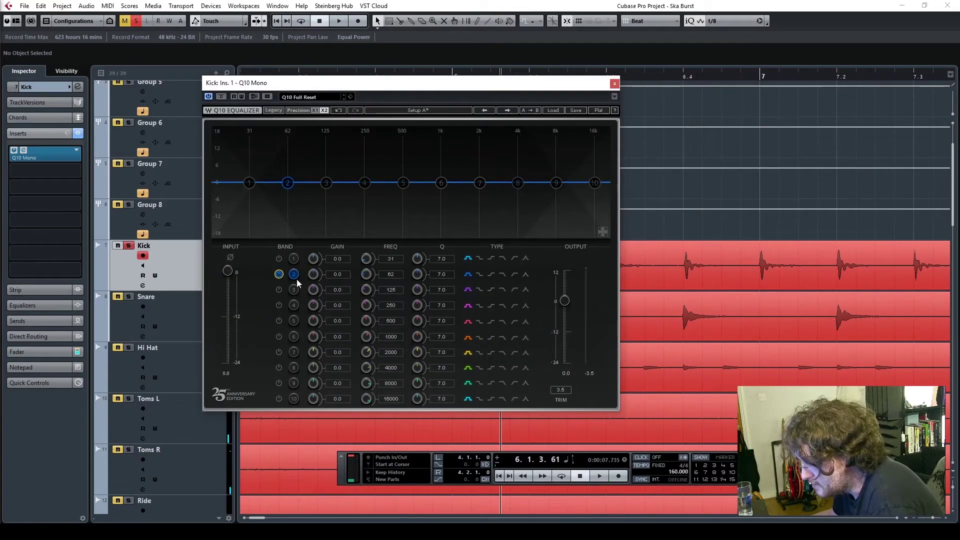
pyautogui.moveTo(329, 275); pyautogui.dragTo(330, 225)
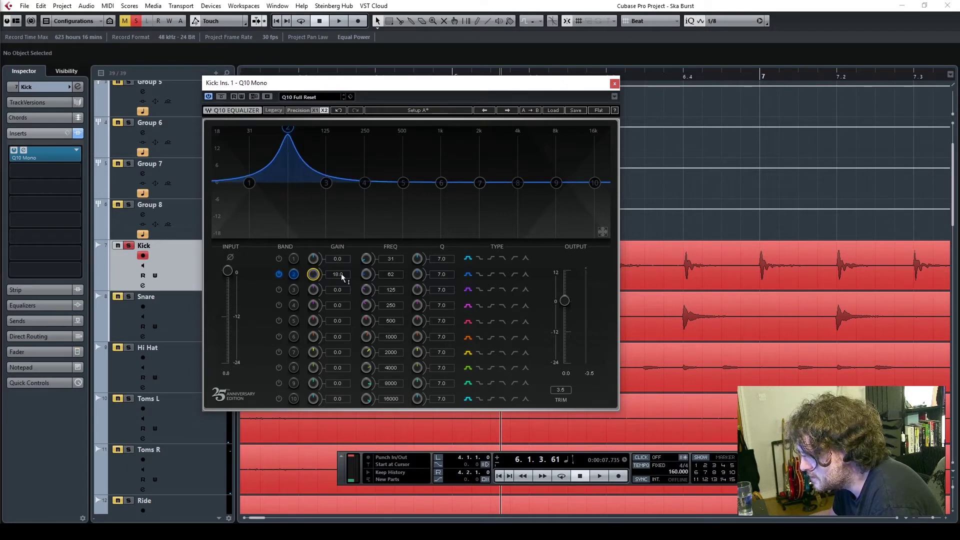
pyautogui.scroll(10, 393, 280)
pyautogui.scroll(-10, 392, 279)
pyautogui.scroll(2, 390, 278)
pyautogui.moveTo(443, 280); pyautogui.dragTo(442, 235)
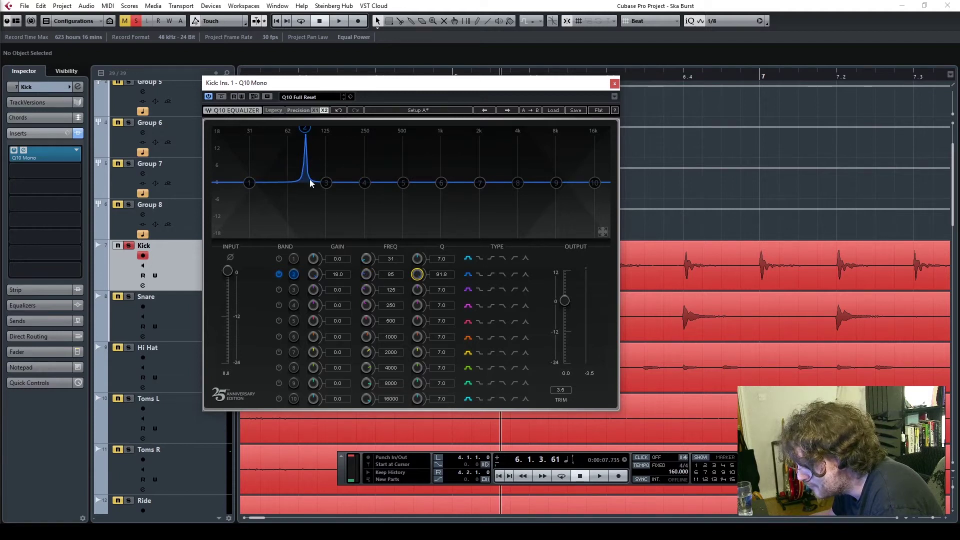
# - Sweep band 2's narrow boost during kick playback to find the ringing low resonance, ending at 60 Hz
pyautogui.moveTo(357, 85); pyautogui.dragTo(650, 105)
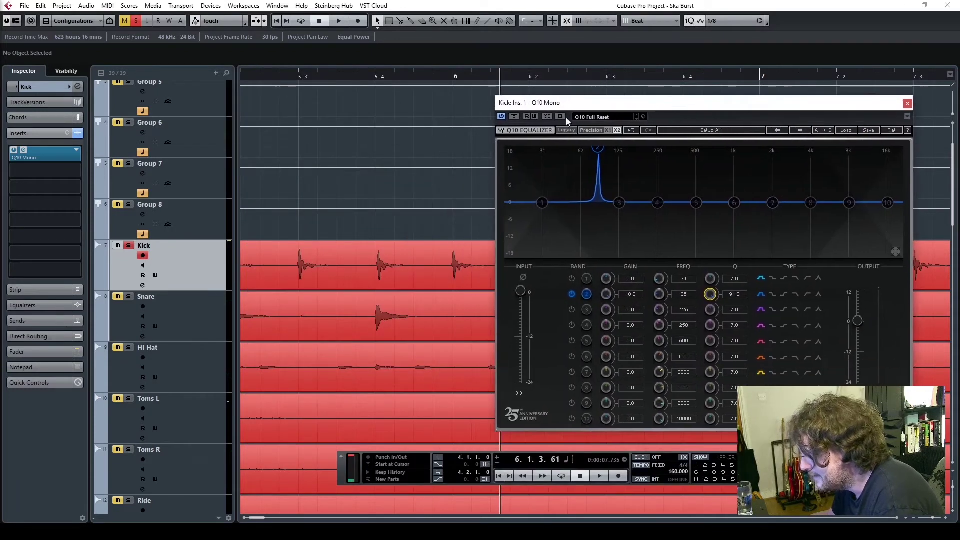
pyautogui.moveTo(307, 88); pyautogui.dragTo(358, 101)
pyautogui.moveTo(635, 104); pyautogui.dragTo(540, 83)
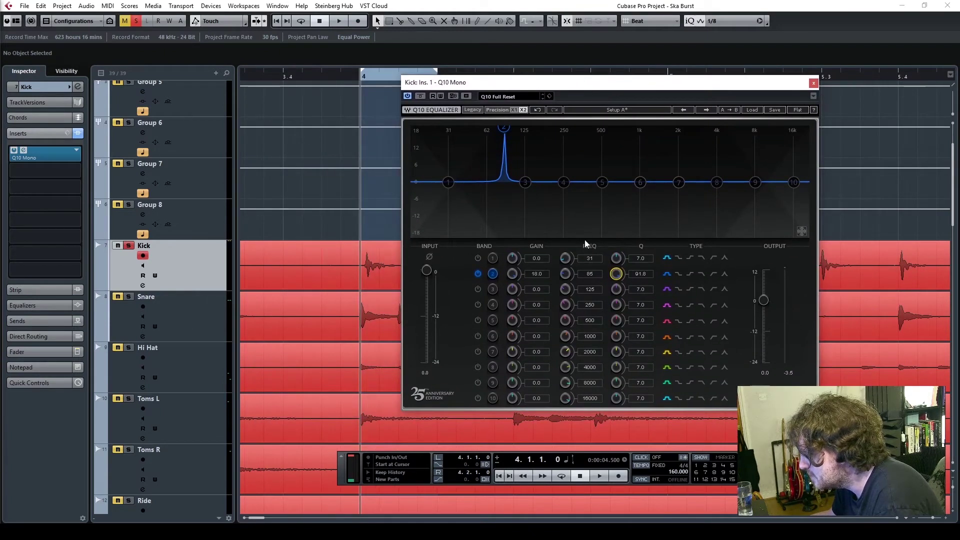
pyautogui.press('space')
pyautogui.moveTo(591, 278); pyautogui.dragTo(590, 247)
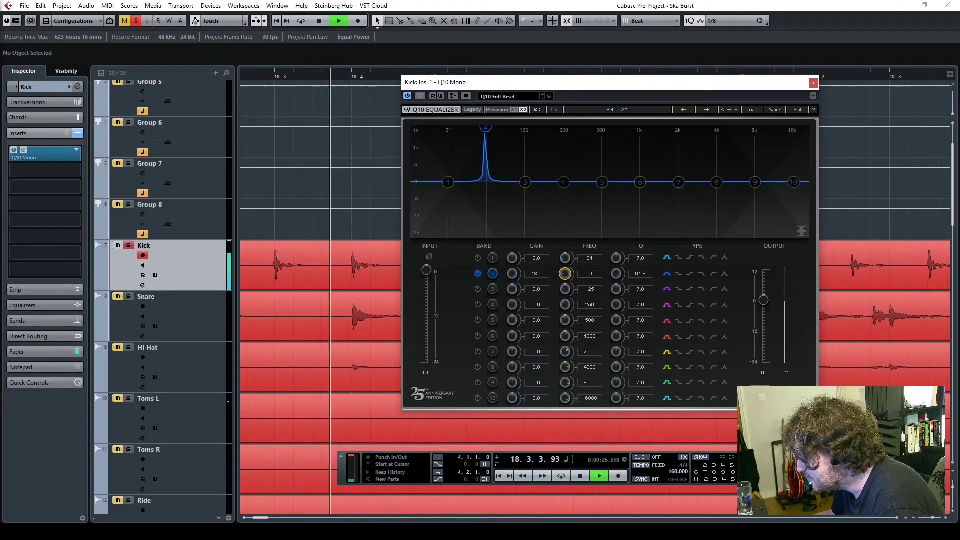
pyautogui.press('space')
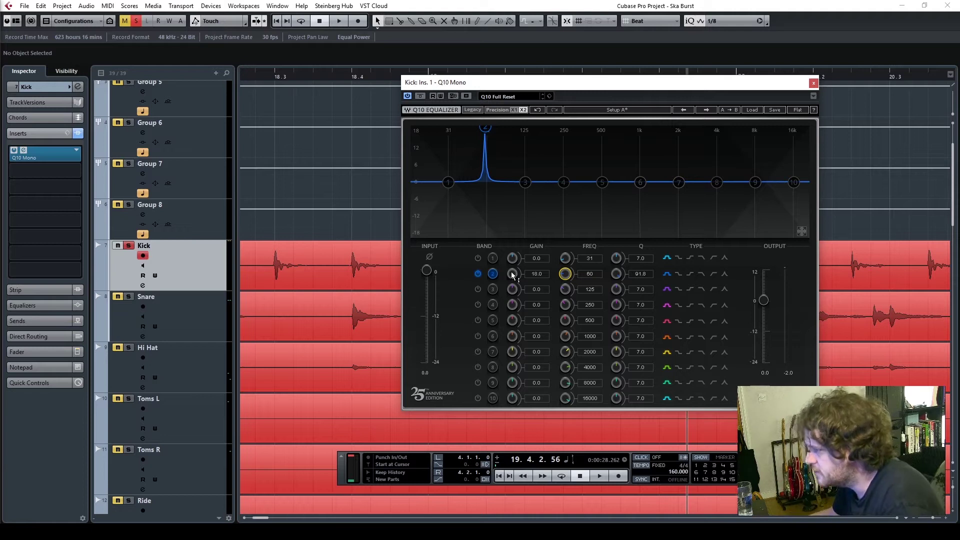
# - Replay the kick from bar 3 and turn band 2 into a cut of -4.8 dB at 61 Hz
pyautogui.click(499, 475)
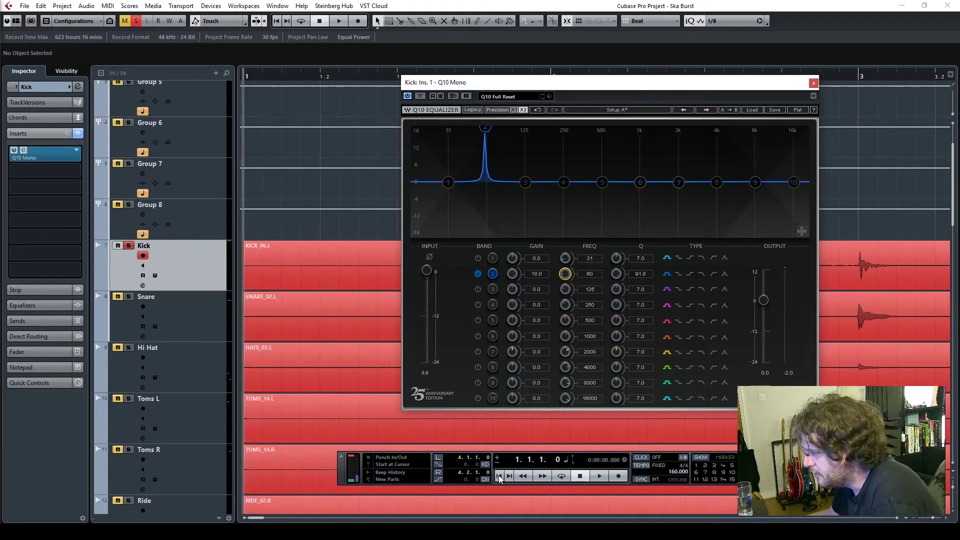
pyautogui.moveTo(484, 82); pyautogui.dragTo(86, 103)
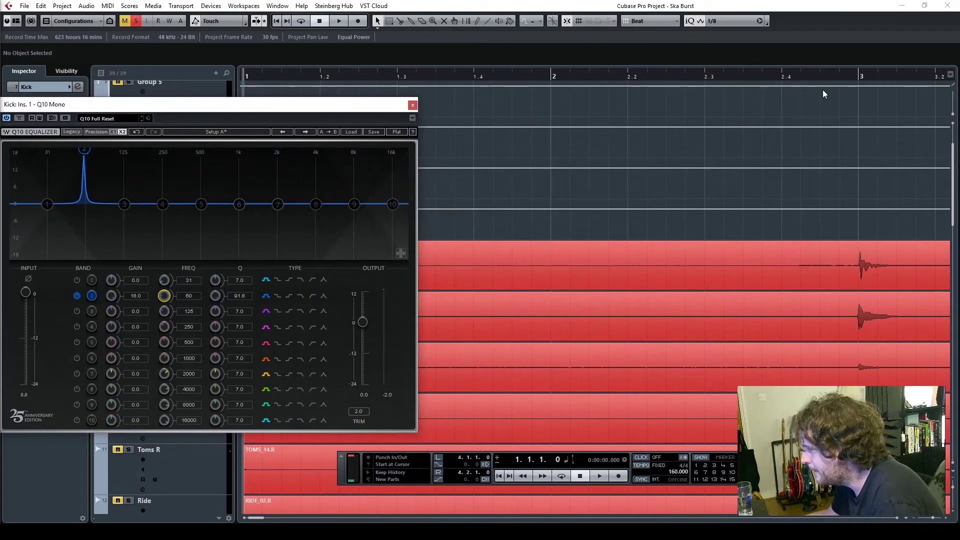
pyautogui.click(842, 74)
pyautogui.press('space')
pyautogui.moveTo(403, 104); pyautogui.dragTo(707, 102)
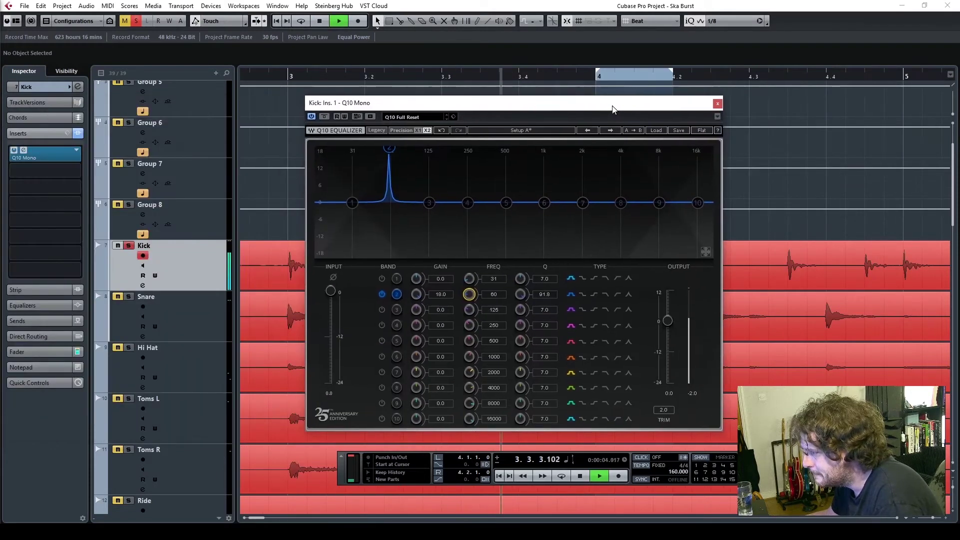
pyautogui.moveTo(469, 294); pyautogui.dragTo(442, 298)
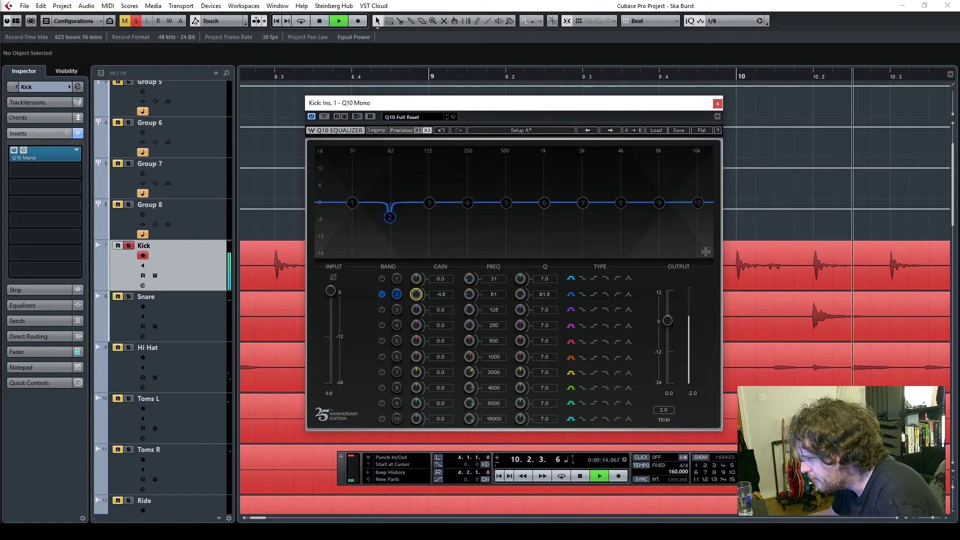
# - Enable band 3, sweep a narrow 18.0 dB boost with Q 100.0 for a resonance, and cut 122 Hz by -5.3 dB
pyautogui.click(382, 310)
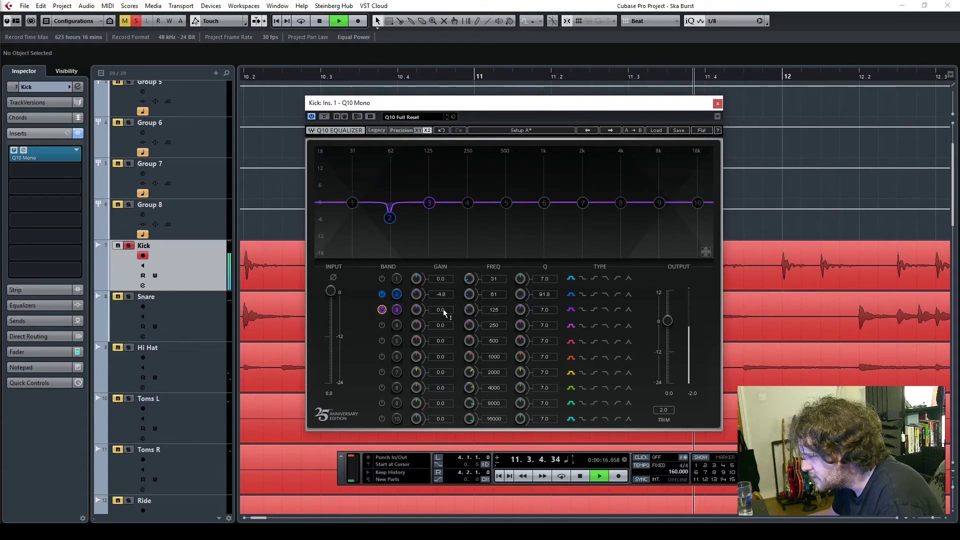
pyautogui.moveTo(443, 309); pyautogui.dragTo(443, 305)
pyautogui.moveTo(544, 310); pyautogui.dragTo(498, 311)
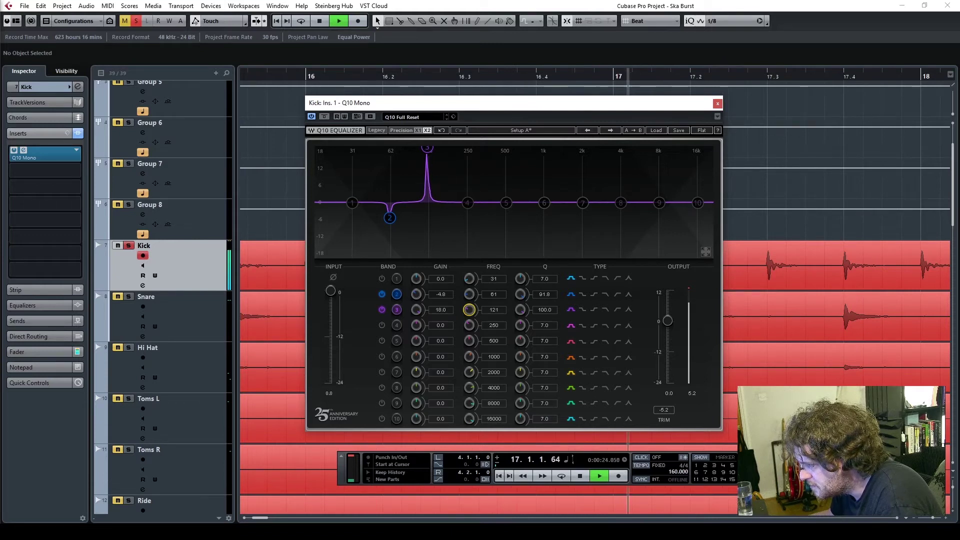
pyautogui.moveTo(498, 311); pyautogui.dragTo(443, 322)
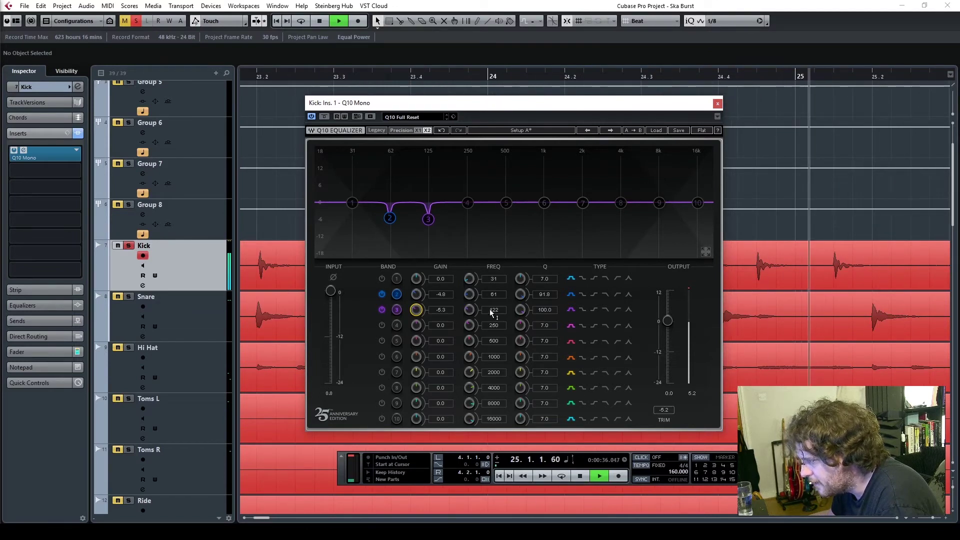
# - Enable band 5, sweep a narrow boost for a resonance, and cut 472 Hz by -5.0 dB with Q 70.1
pyautogui.click(381, 356)
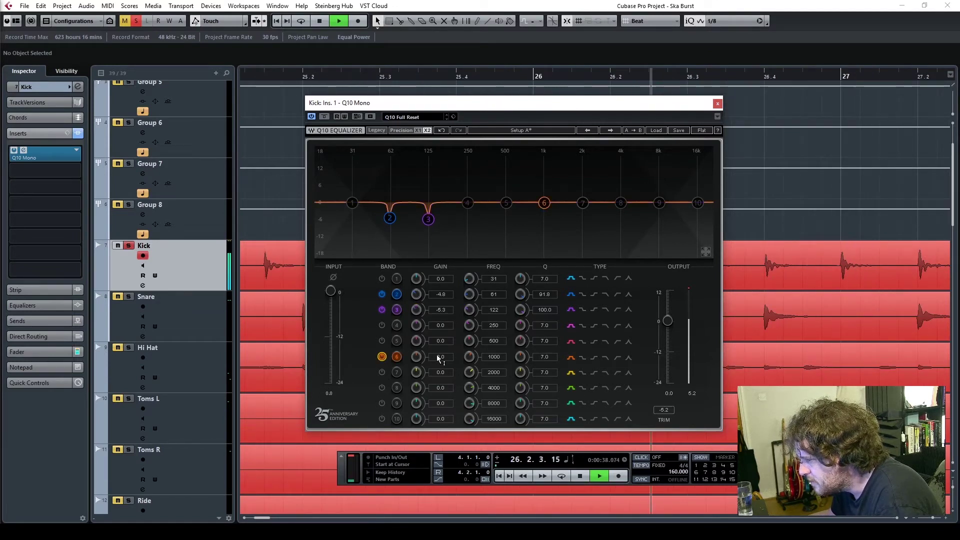
pyautogui.click(382, 356)
pyautogui.click(382, 341)
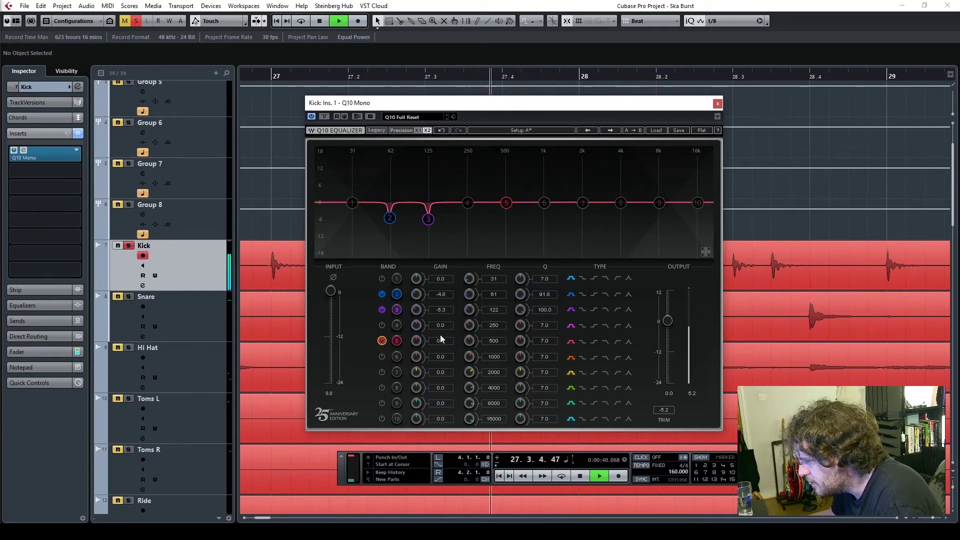
pyautogui.moveTo(506, 203); pyautogui.dragTo(505, 149)
pyautogui.moveTo(520, 341); pyautogui.dragTo(442, 370)
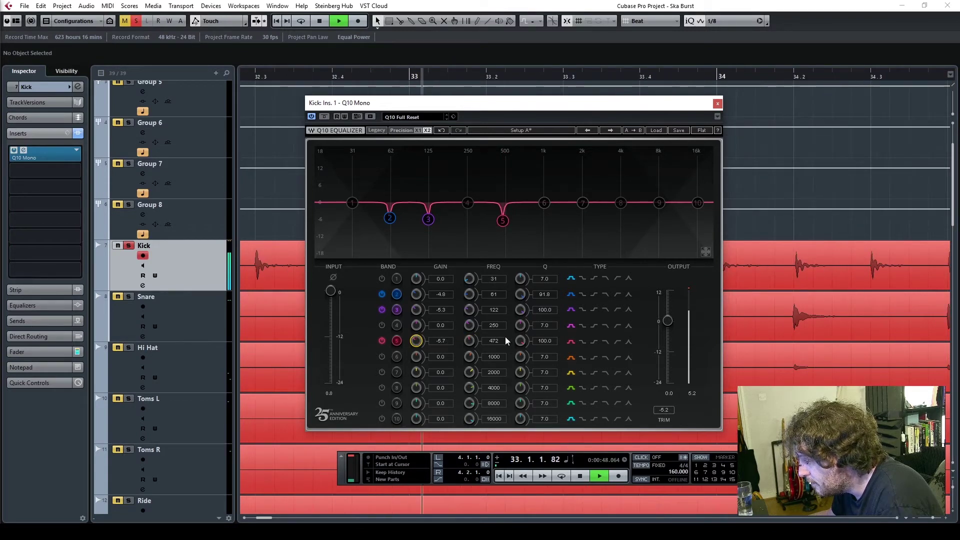
pyautogui.moveTo(548, 341)
pyautogui.mouseDown()
pyautogui.moveTo(547, 351)
pyautogui.moveTo(547, 341)
pyautogui.mouseUp()
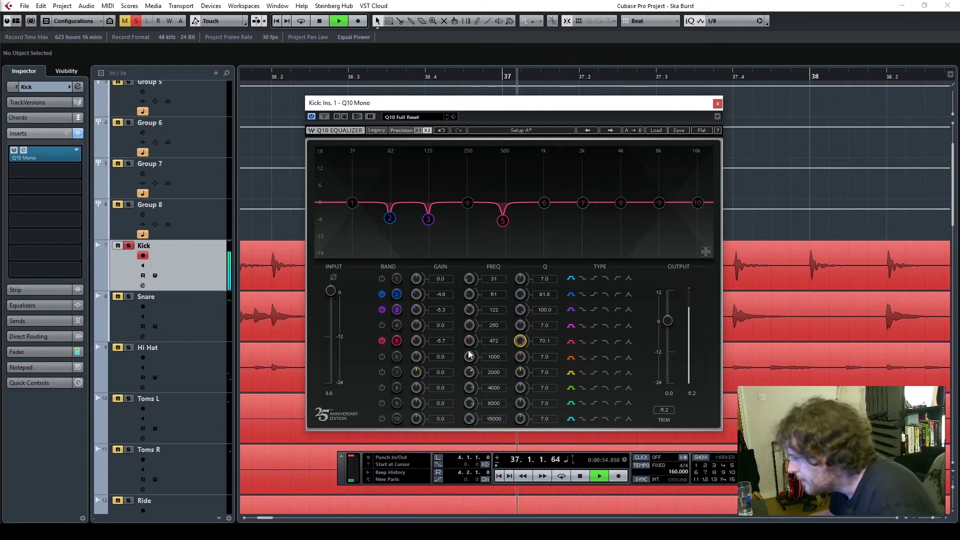
pyautogui.scroll(7, 440, 343)
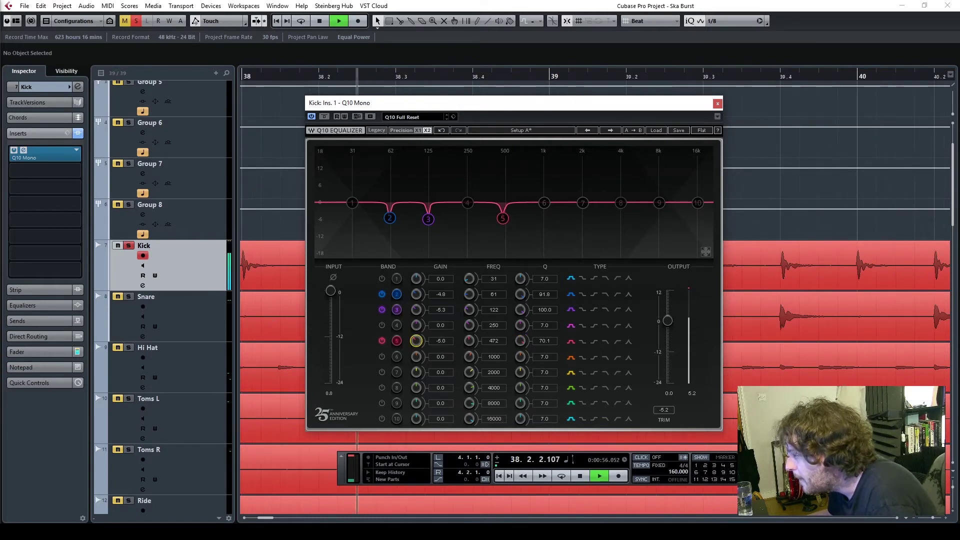
# - Enable band 7, search with a narrow 18.0 dB boost, cut 1861 Hz by -4.9 dB with Q 100.0, and stop playback
pyautogui.click(382, 372)
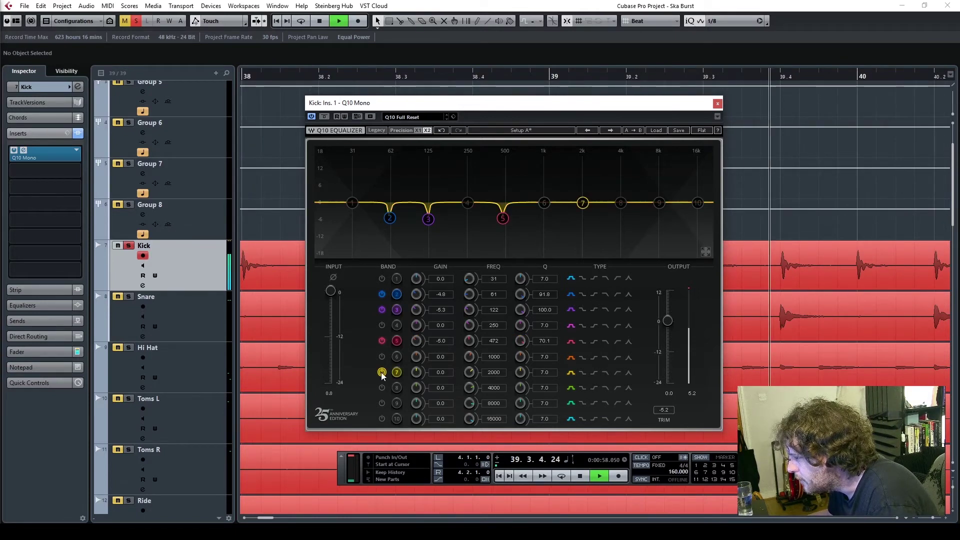
pyautogui.scroll(20, 440, 372)
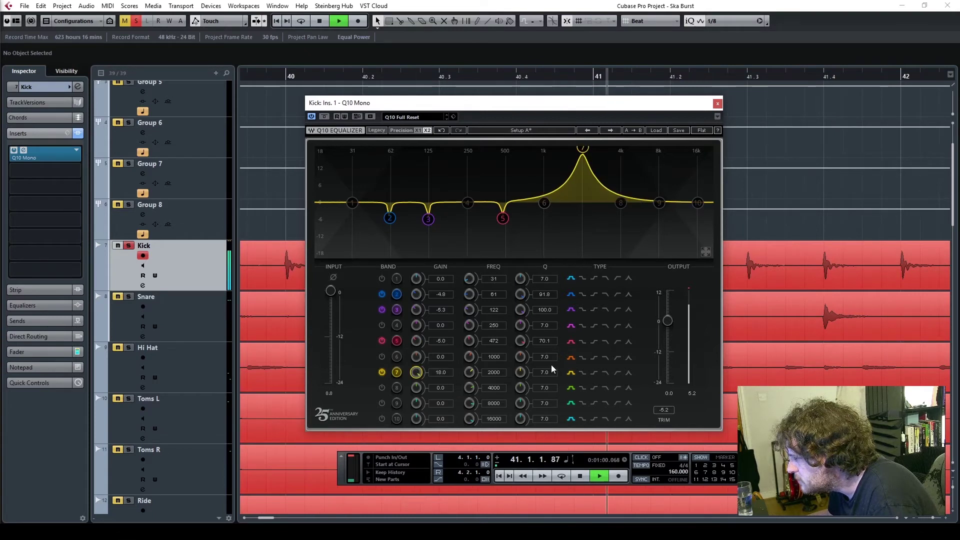
pyautogui.scroll(20, 545, 372)
pyautogui.scroll(-6, 494, 374)
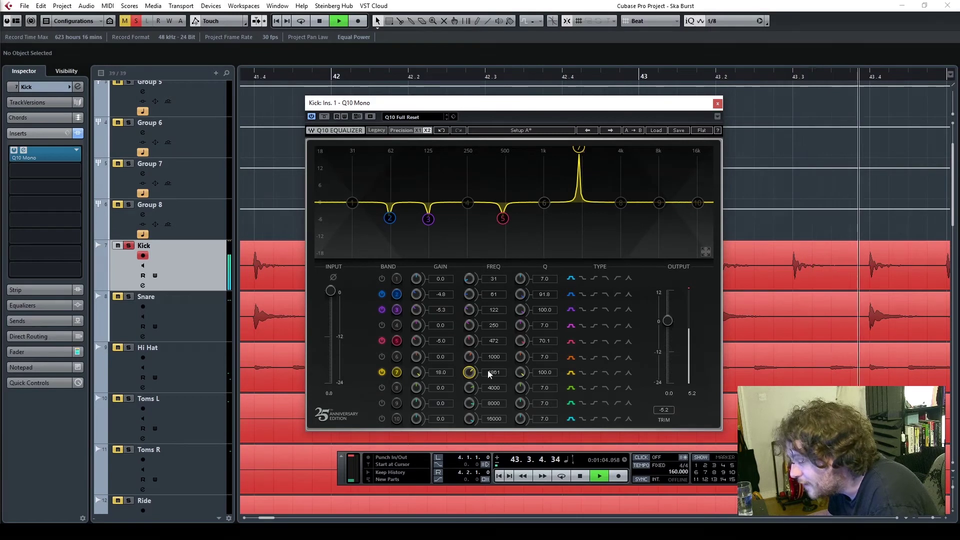
pyautogui.scroll(-20, 416, 372)
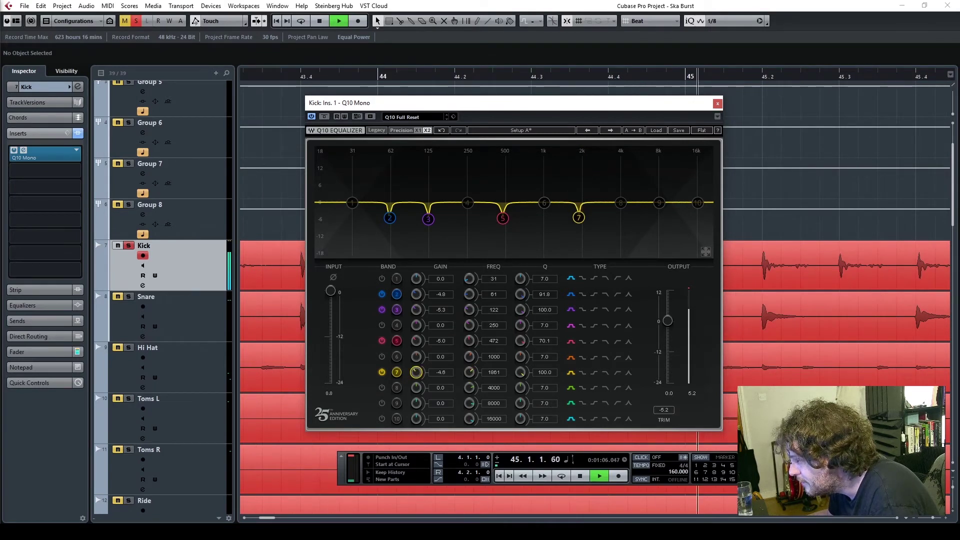
pyautogui.scroll(1, 416, 372)
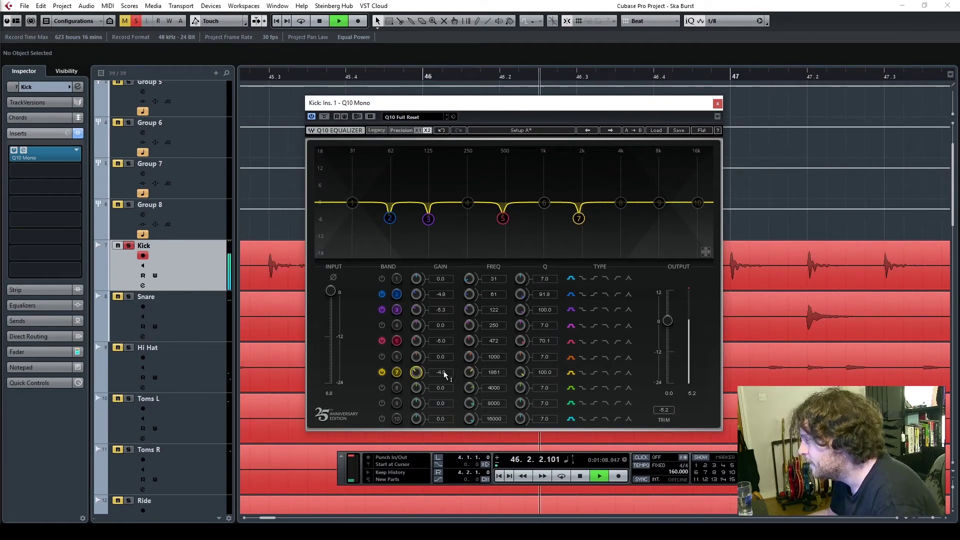
pyautogui.press('space')
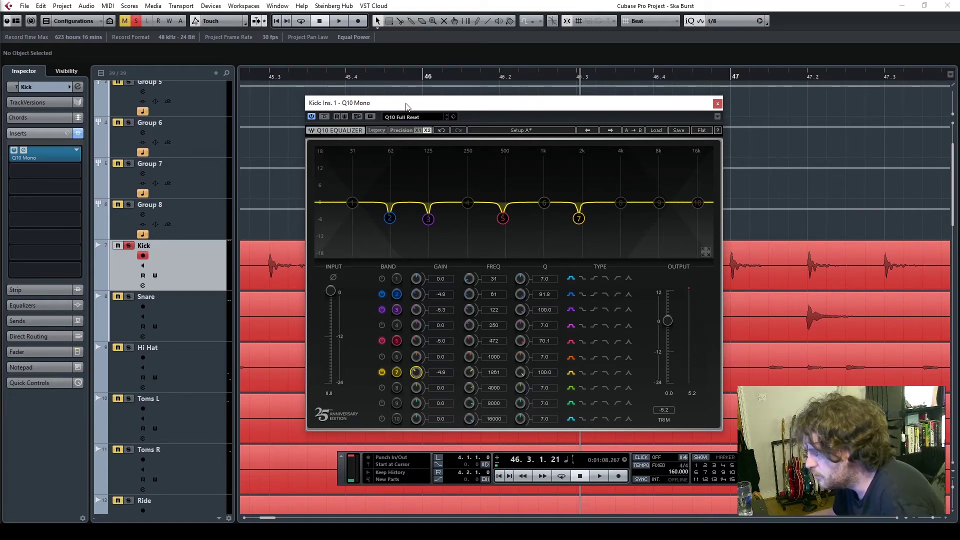
pyautogui.moveTo(406, 107); pyautogui.dragTo(399, 106)
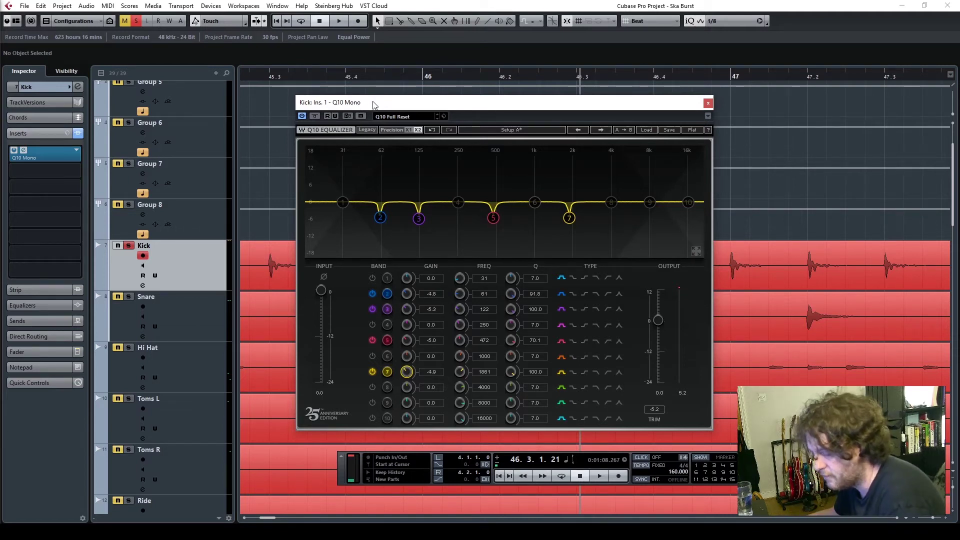
pyautogui.click(707, 104)
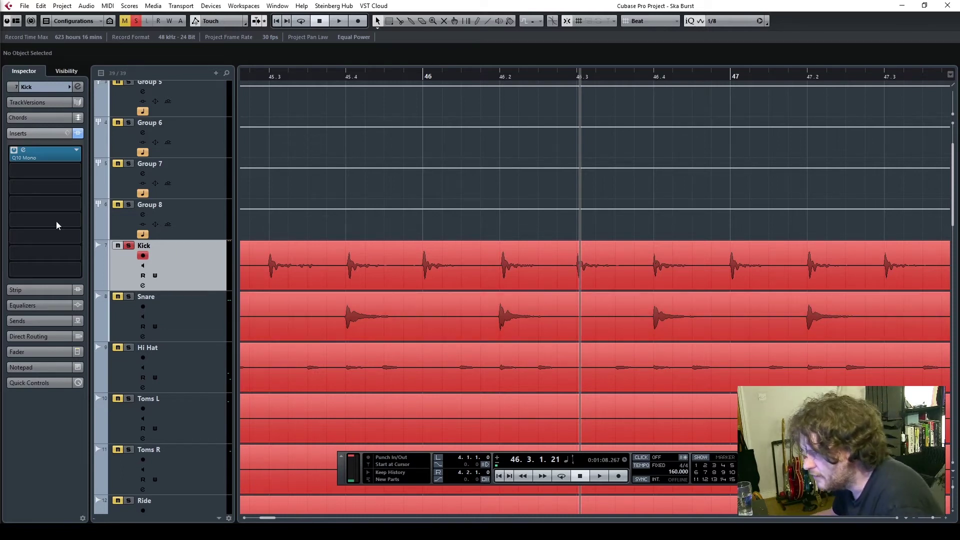
pyautogui.click(23, 151)
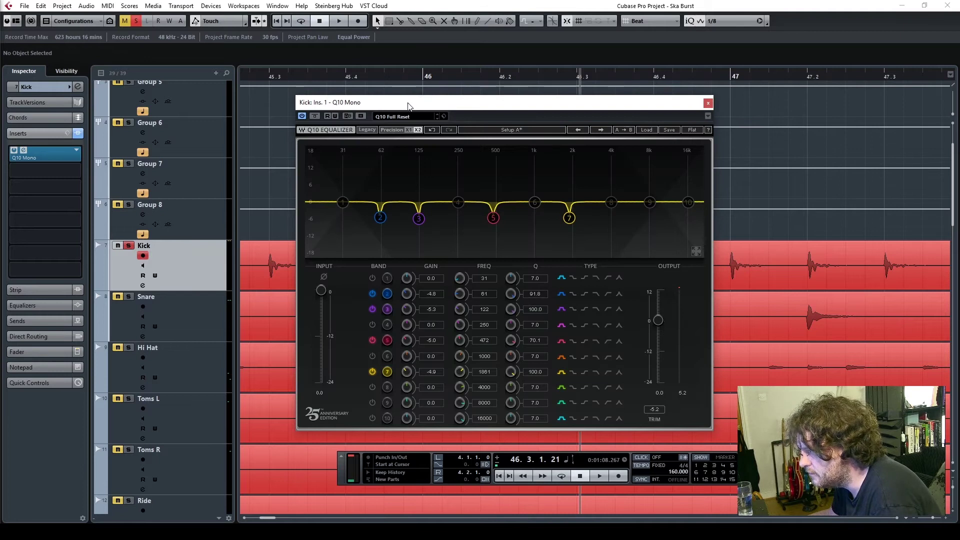
pyautogui.moveTo(408, 106); pyautogui.dragTo(402, 91)
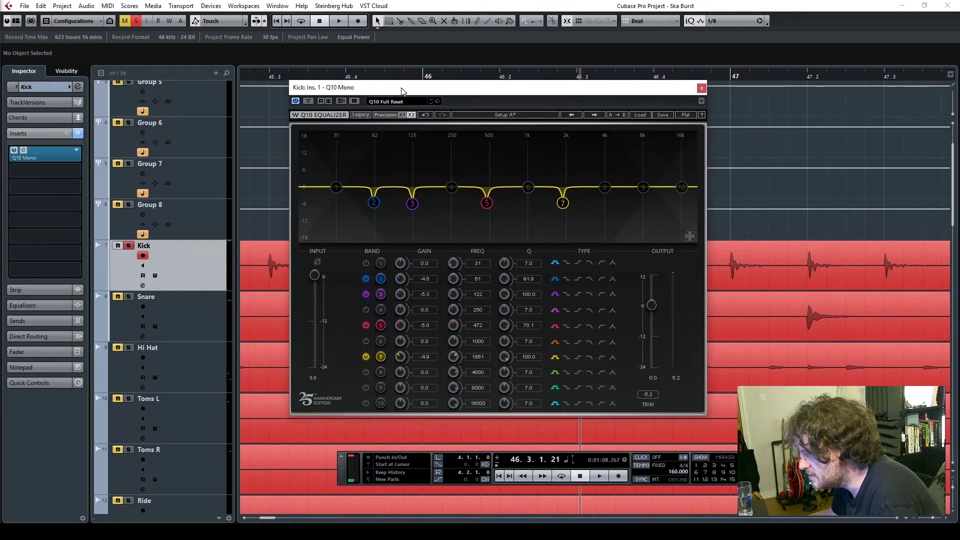
pyautogui.click(80, 153)
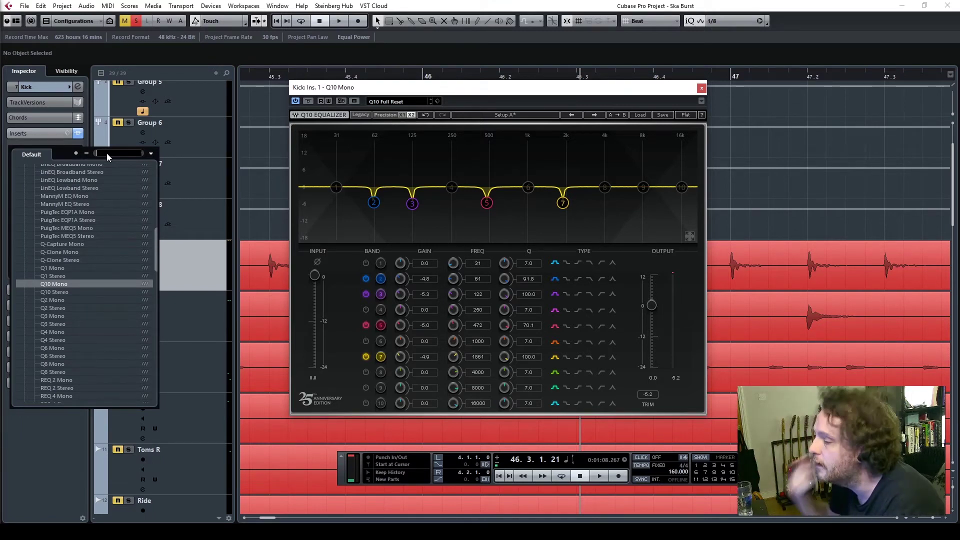
pyautogui.scroll(2, 82, 297)
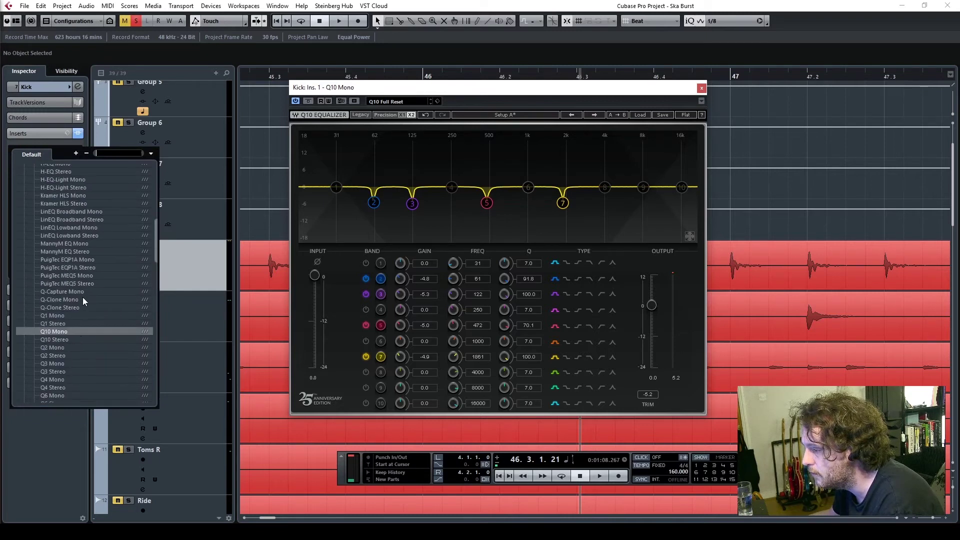
# - Switch off the Q10 on the kick, insert StudioEQ in the second slot, and keep only the StudioEQ window open
pyautogui.click(296, 103)
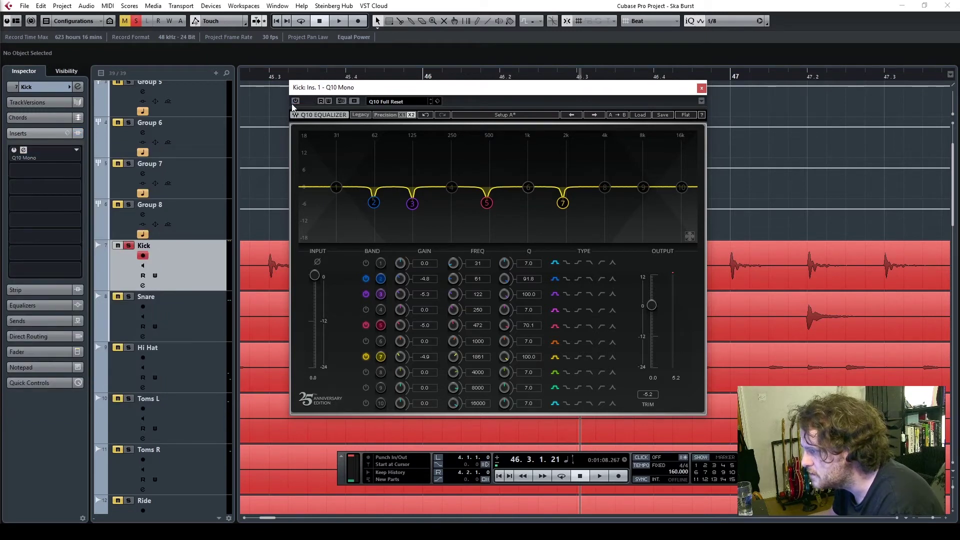
pyautogui.click(77, 171)
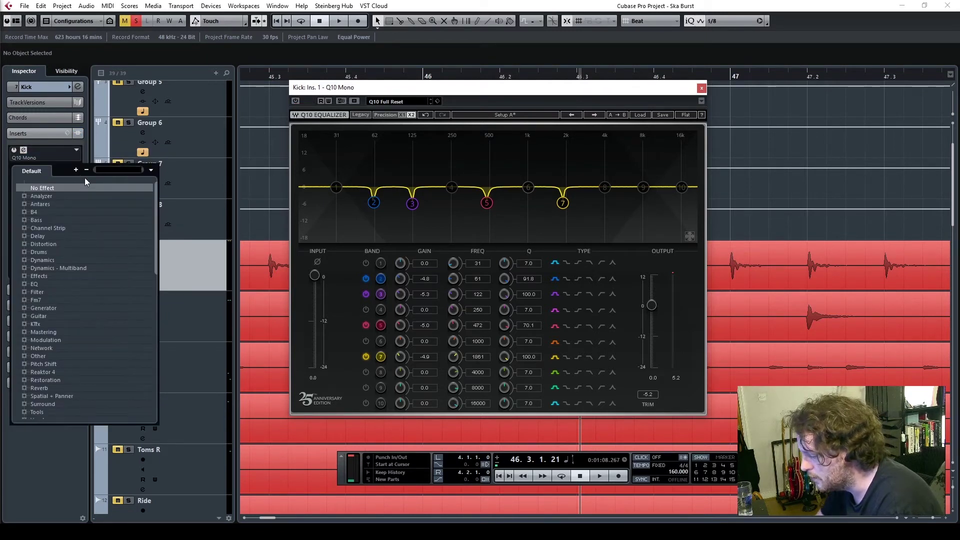
pyautogui.write('studio')
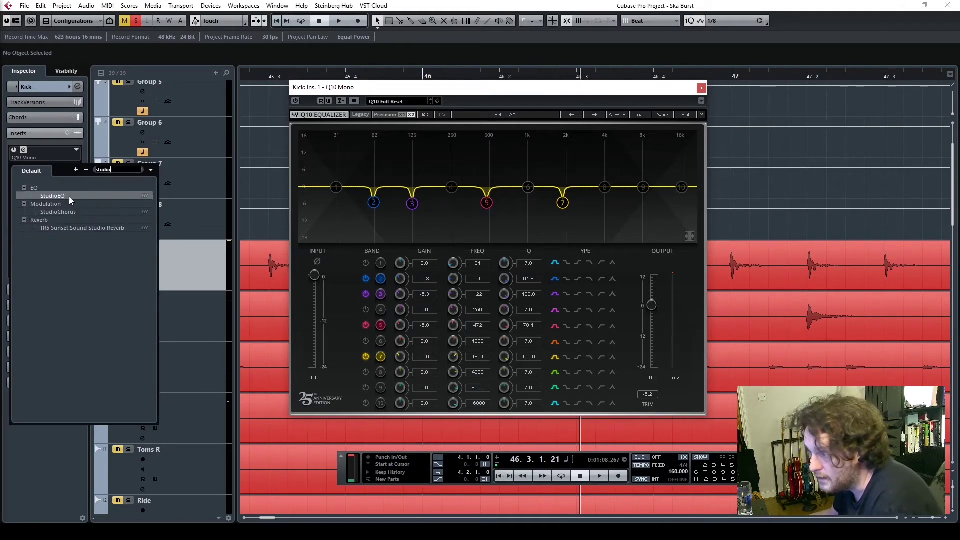
pyautogui.click(62, 196)
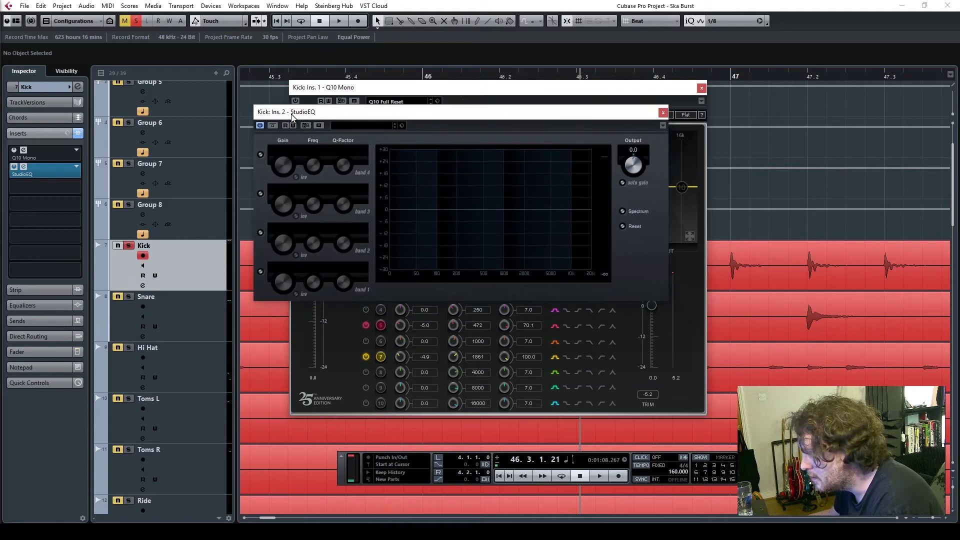
pyautogui.click(702, 89)
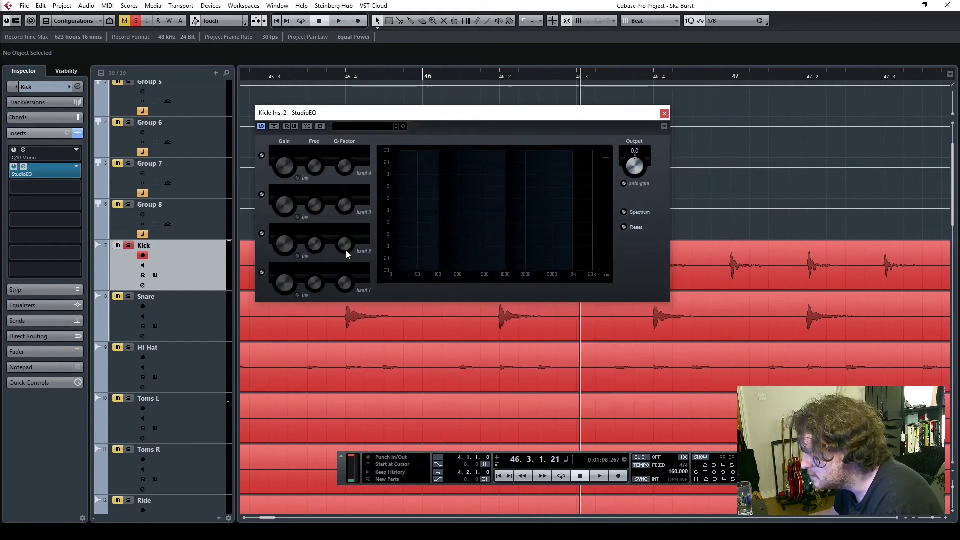
pyautogui.moveTo(336, 117); pyautogui.dragTo(540, 117)
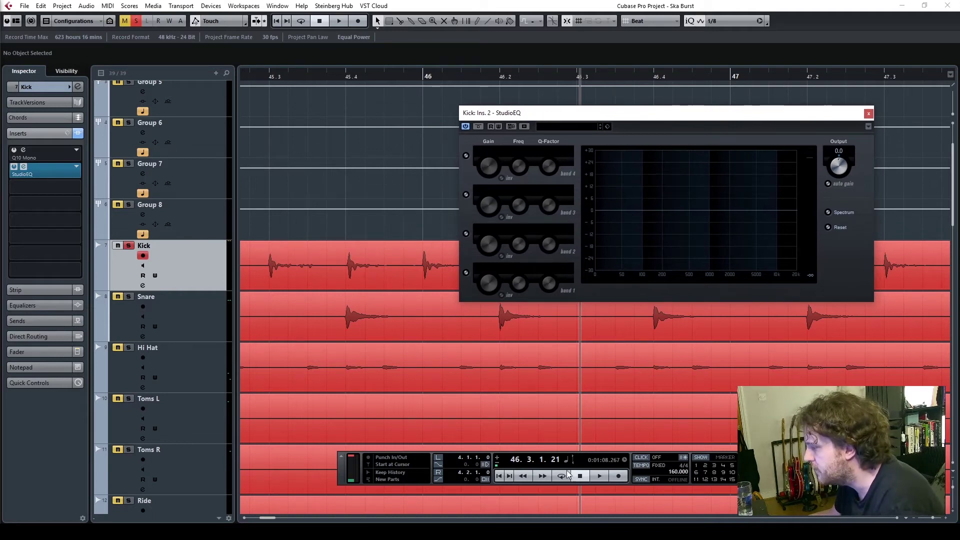
# - Play the kick from bar 3 and set StudioEQ band 2 to a 24.0 dB boost with Q 10.0
pyautogui.click(582, 477)
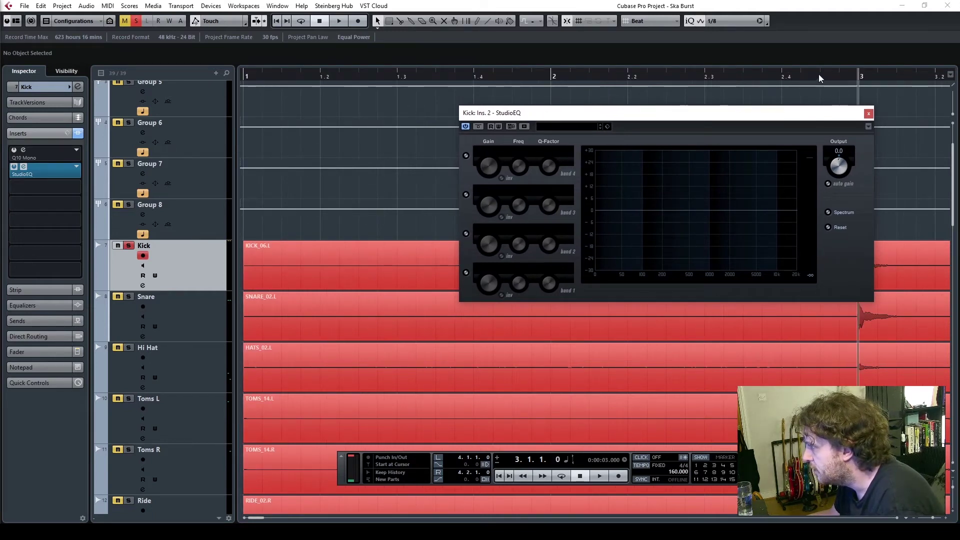
pyautogui.press('space')
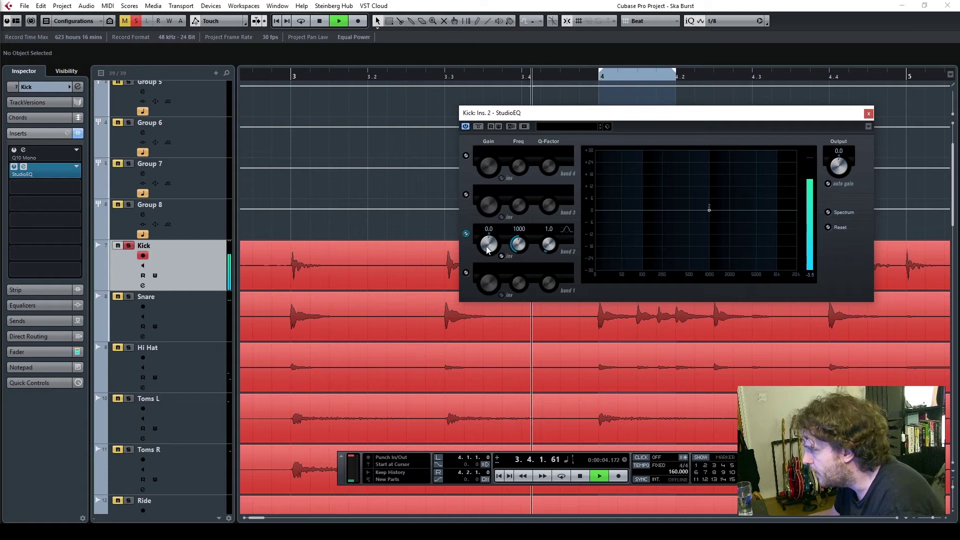
pyautogui.moveTo(488, 243); pyautogui.dragTo(485, 130)
pyautogui.moveTo(548, 244); pyautogui.dragTo(535, 94)
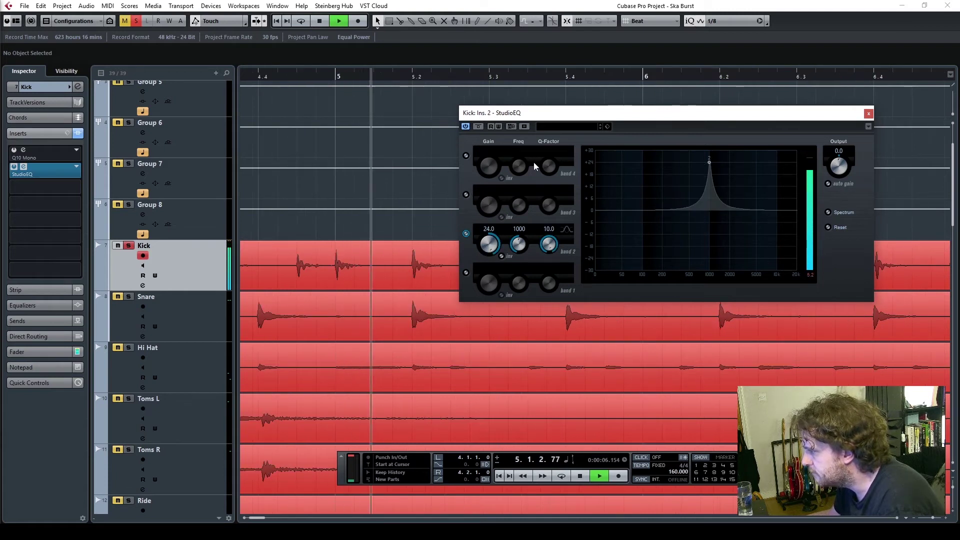
# - Sweep the boosted StudioEQ band 2 across the low frequencies and set its frequency to 122 Hz
pyautogui.moveTo(520, 242)
pyautogui.mouseDown()
pyautogui.moveTo(517, 265)
pyautogui.moveTo(520, 250)
pyautogui.mouseUp()
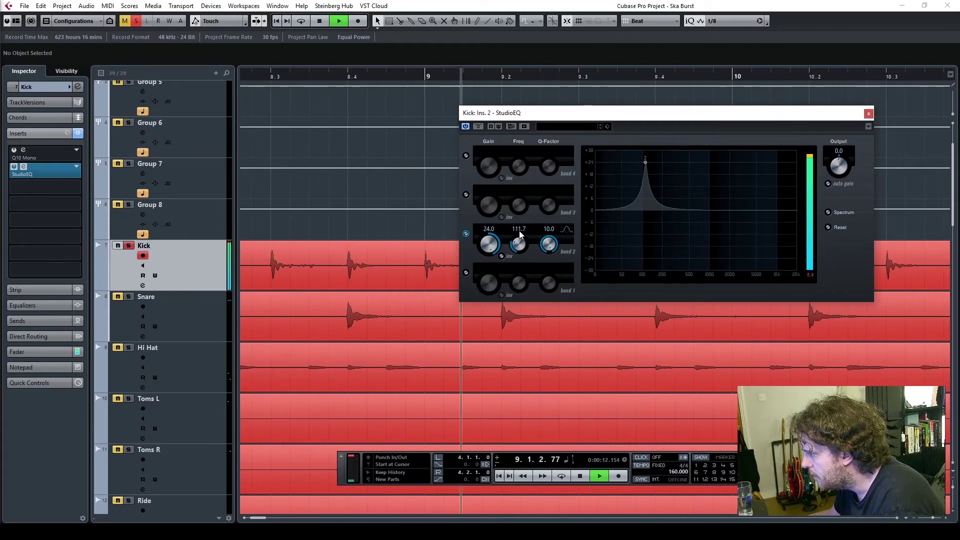
pyautogui.scroll(-3, 519, 230)
pyautogui.click(519, 230)
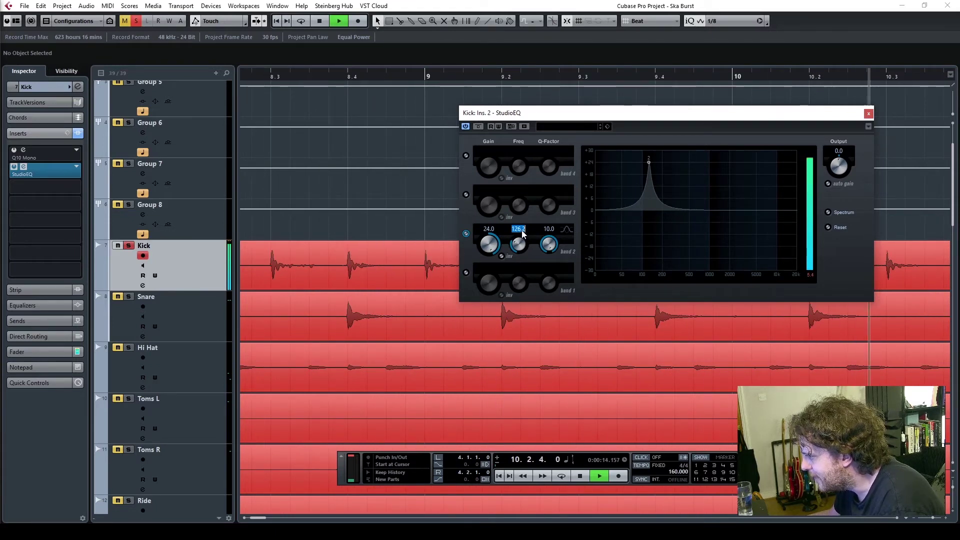
pyautogui.write('122')
pyautogui.press('Return')
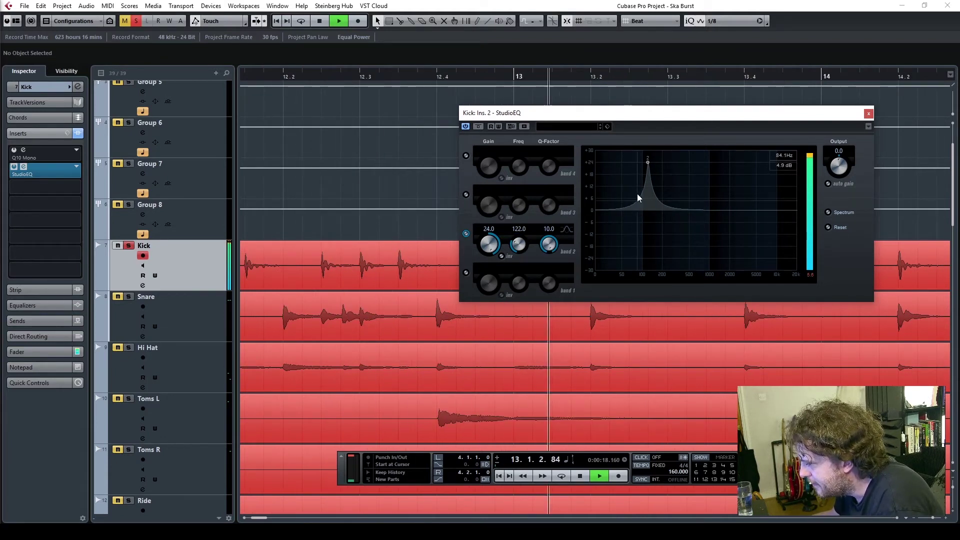
# - Turn StudioEQ band 2 into a cut of -5.3 dB, stop playback, and close the equalizer
pyautogui.moveTo(485, 255); pyautogui.dragTo(493, 313)
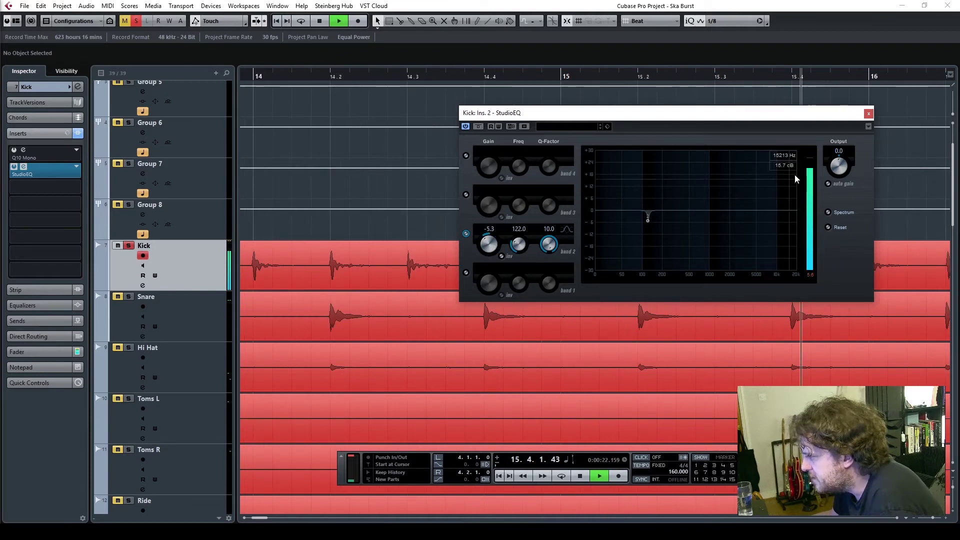
pyautogui.press('space')
pyautogui.click(868, 113)
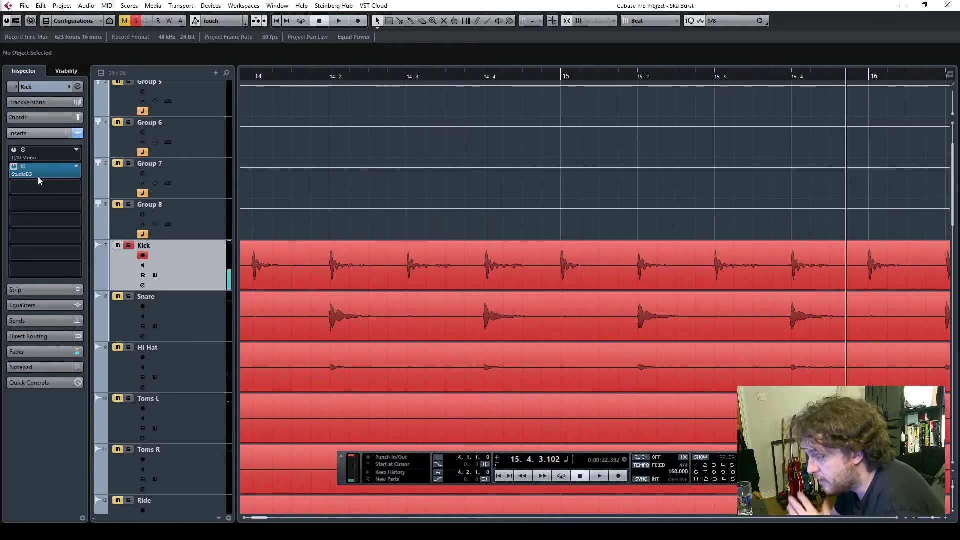
# - Remove StudioEQ from the kick's second insert slot and reopen the Q10 in the first slot
pyautogui.click(76, 169)
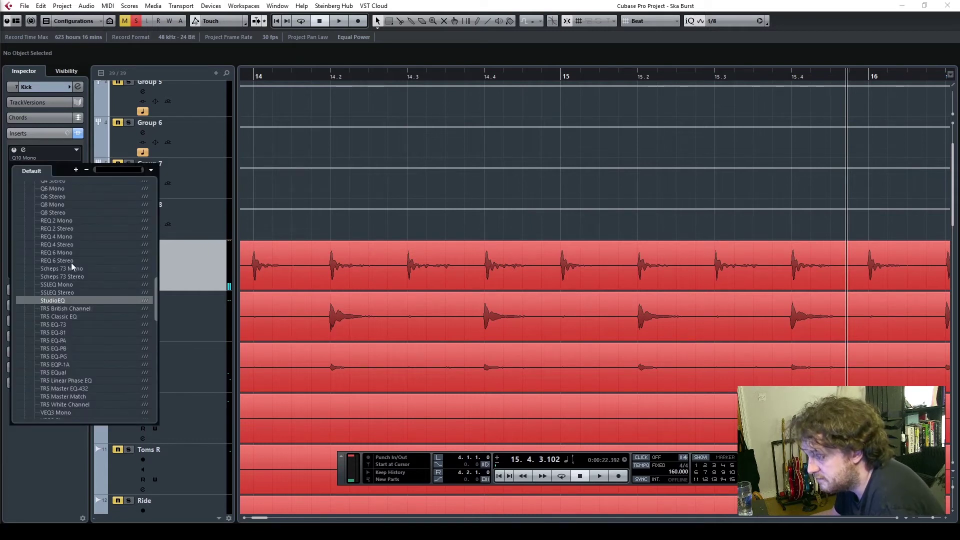
pyautogui.scroll(10, 71, 266)
pyautogui.click(56, 188)
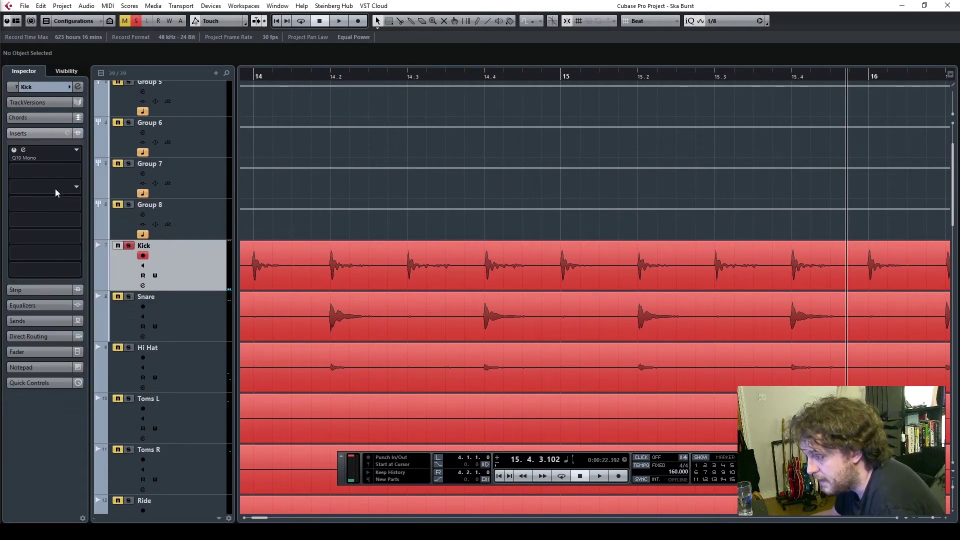
pyautogui.click(23, 151)
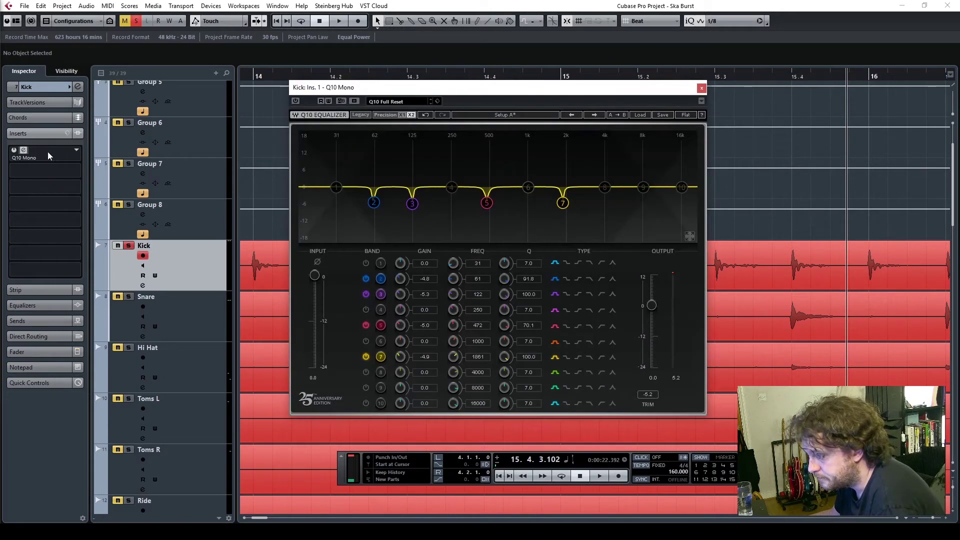
# - Enable band 1 of the kick's Q10 as a high-pass filter at 40 Hz and close the equalizer
pyautogui.moveTo(355, 90); pyautogui.dragTo(377, 85)
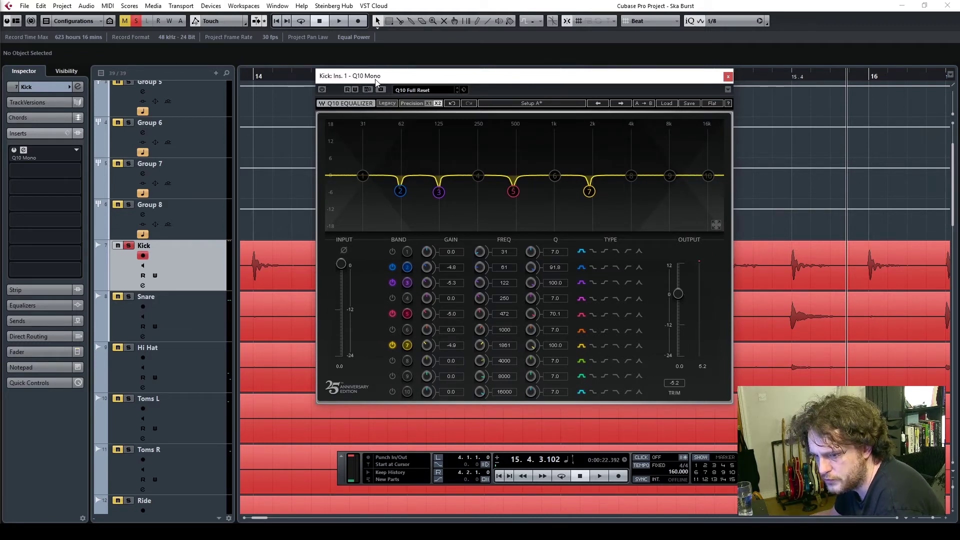
pyautogui.moveTo(391, 80); pyautogui.dragTo(369, 99)
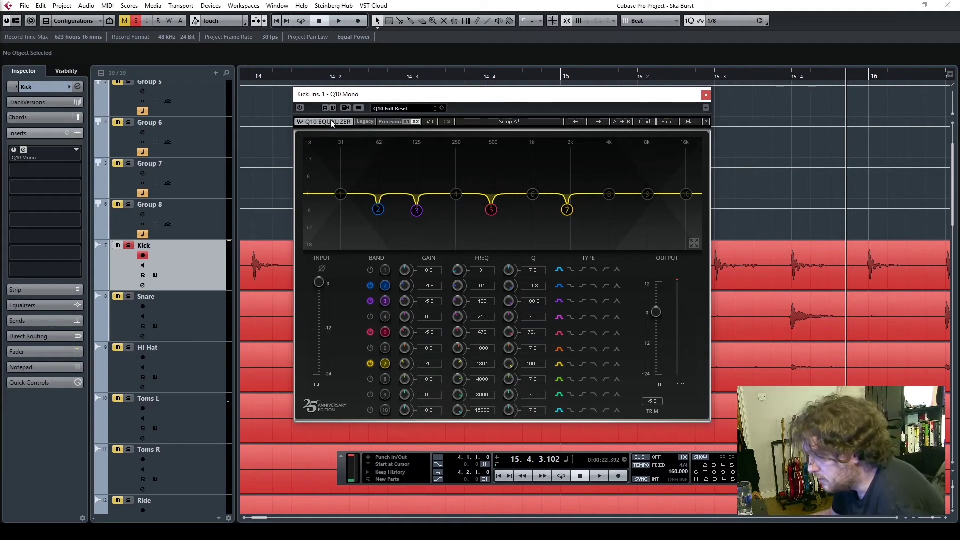
pyautogui.moveTo(442, 97); pyautogui.dragTo(389, 97)
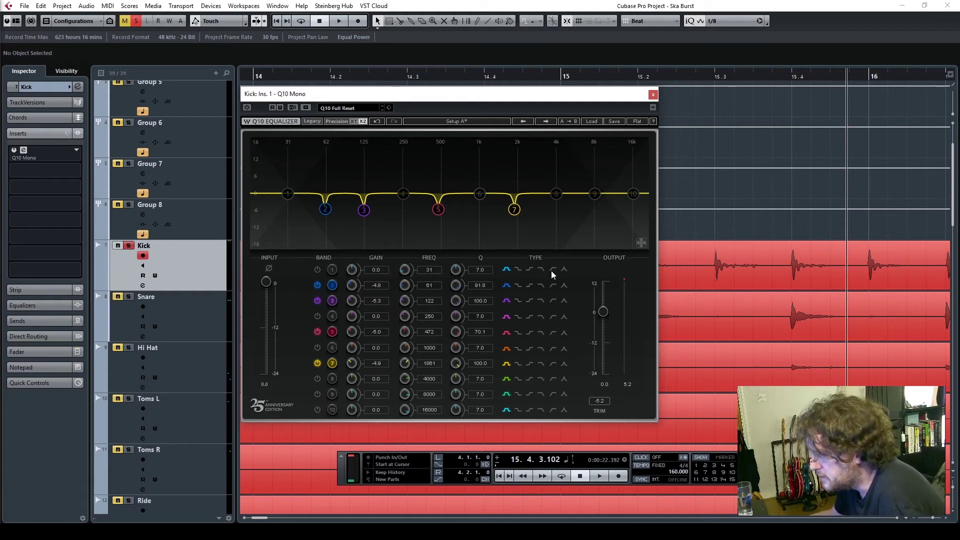
pyautogui.click(317, 270)
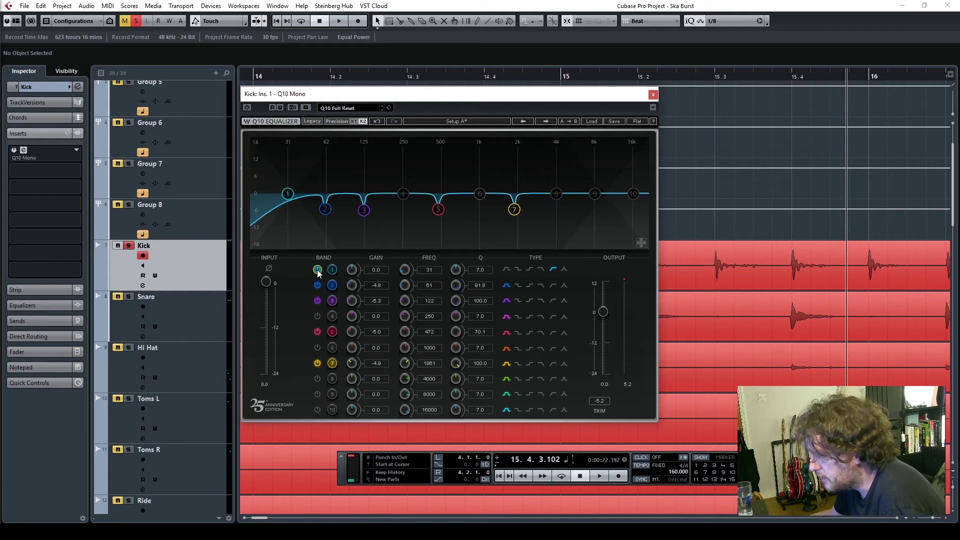
pyautogui.moveTo(428, 272)
pyautogui.mouseDown()
pyautogui.moveTo(428, 256)
pyautogui.moveTo(429, 272)
pyautogui.mouseUp()
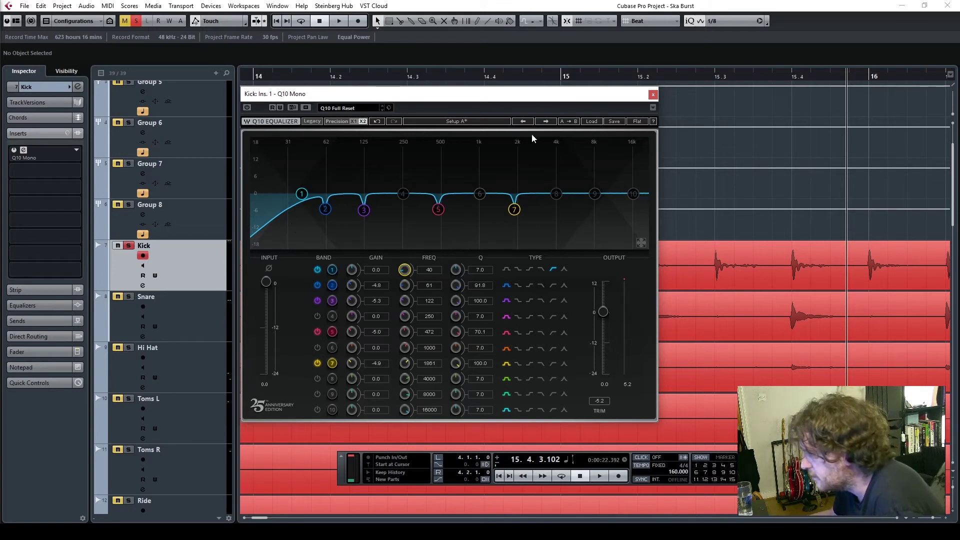
pyautogui.click(650, 95)
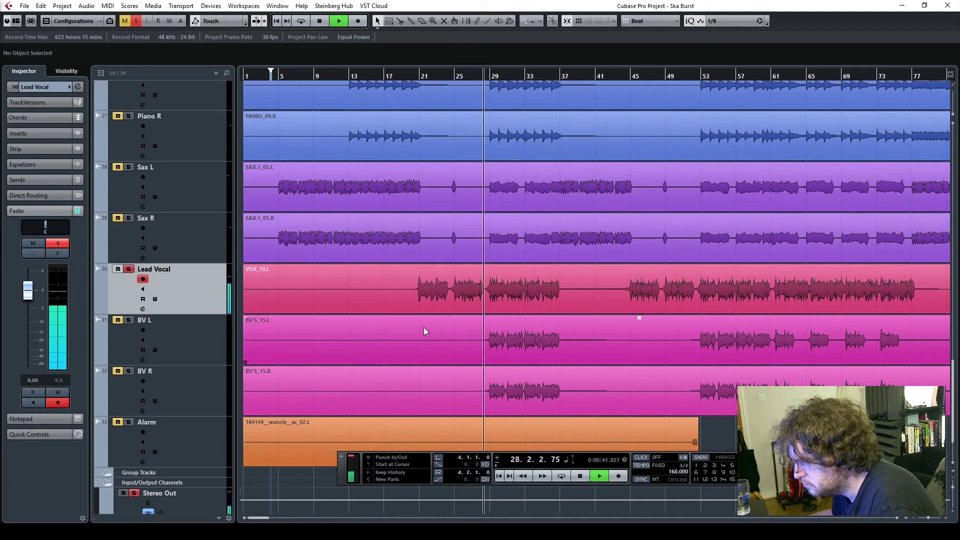
# - Stop the vocal playback and audition the soloed lead vocal track briefly from bar 19, beat 2
pyautogui.press('space')
pyautogui.moveTo(411, 76); pyautogui.dragTo(421, 87)
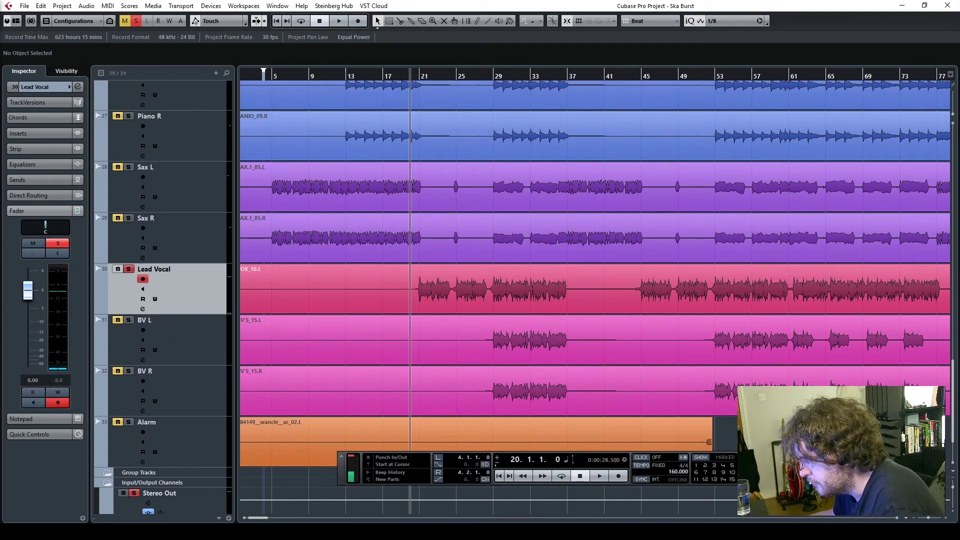
pyautogui.click(948, 520)
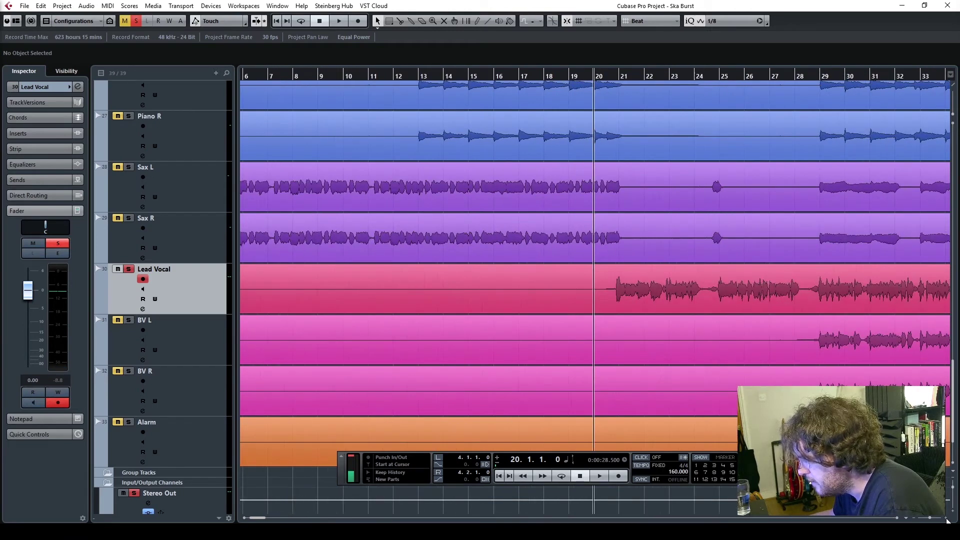
pyautogui.moveTo(570, 76); pyautogui.dragTo(576, 76)
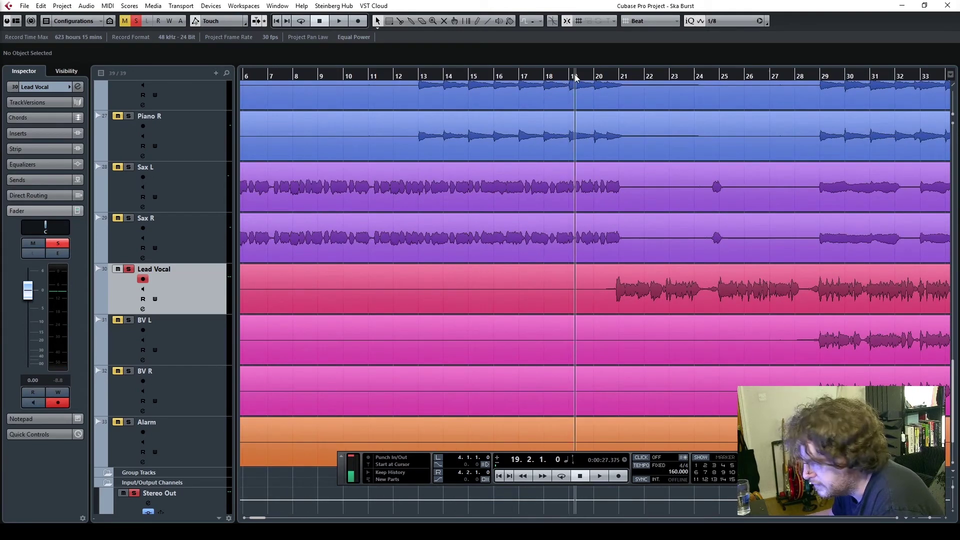
pyautogui.press('space')
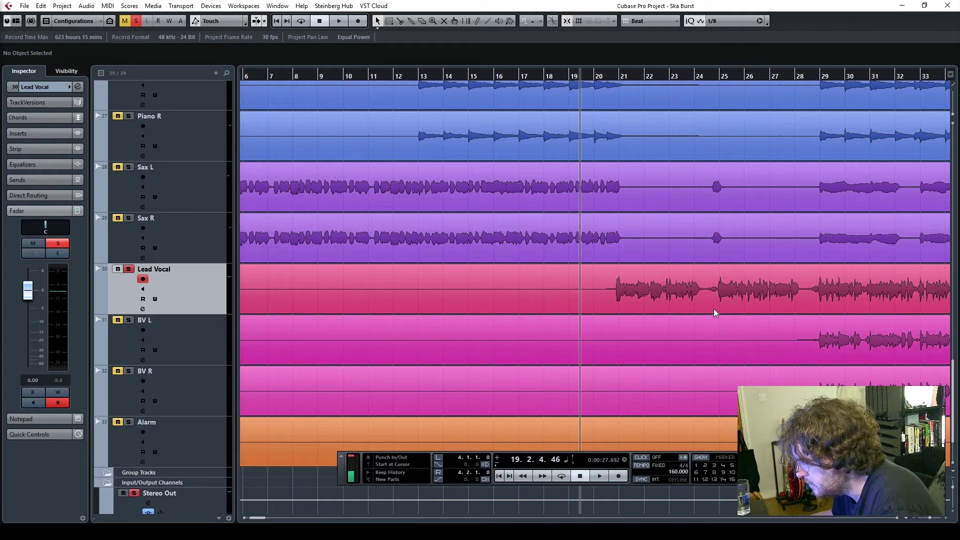
# - Listen to the lead vocal from bar 23, beat 4, stop, and return the playback position to bar 18, beat 3
pyautogui.click(681, 76)
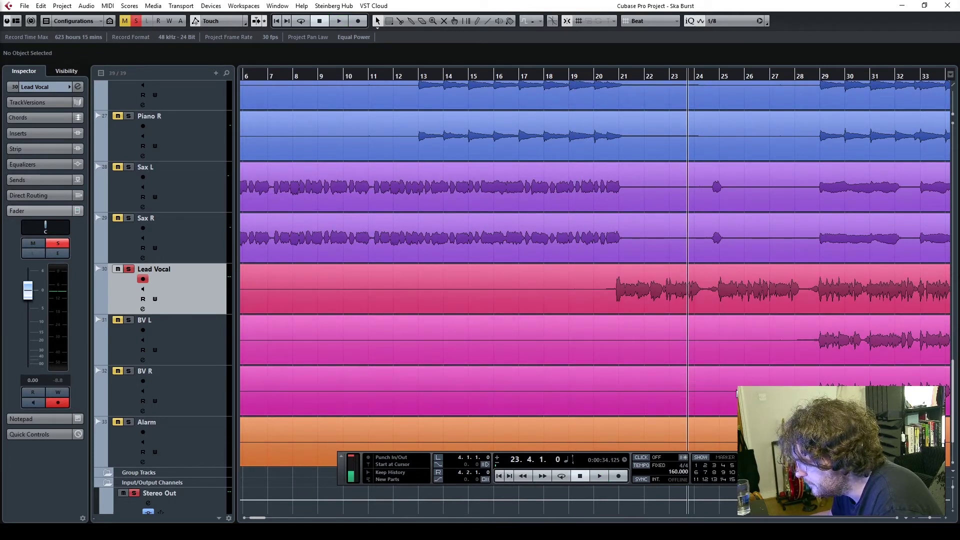
pyautogui.press('space')
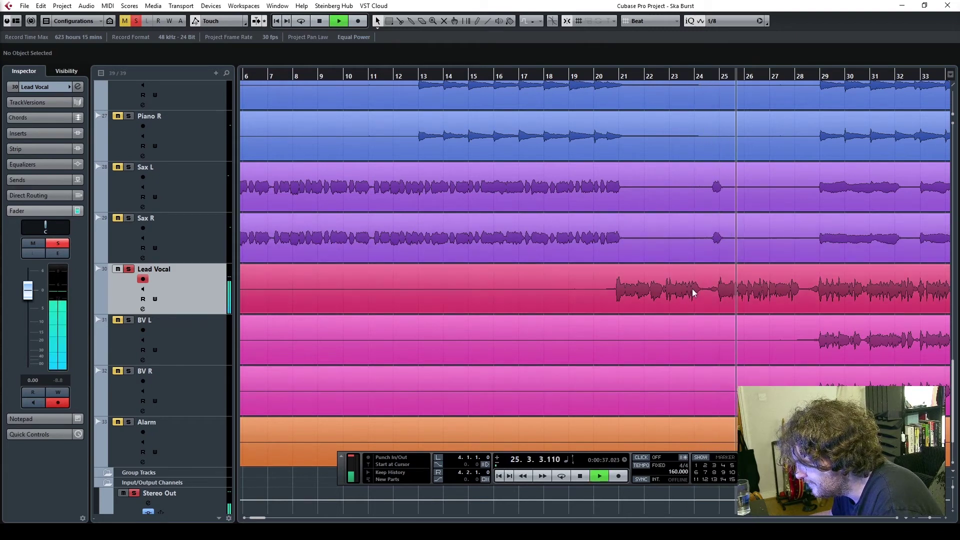
pyautogui.press('space')
pyautogui.click(559, 77)
pyautogui.click(557, 77)
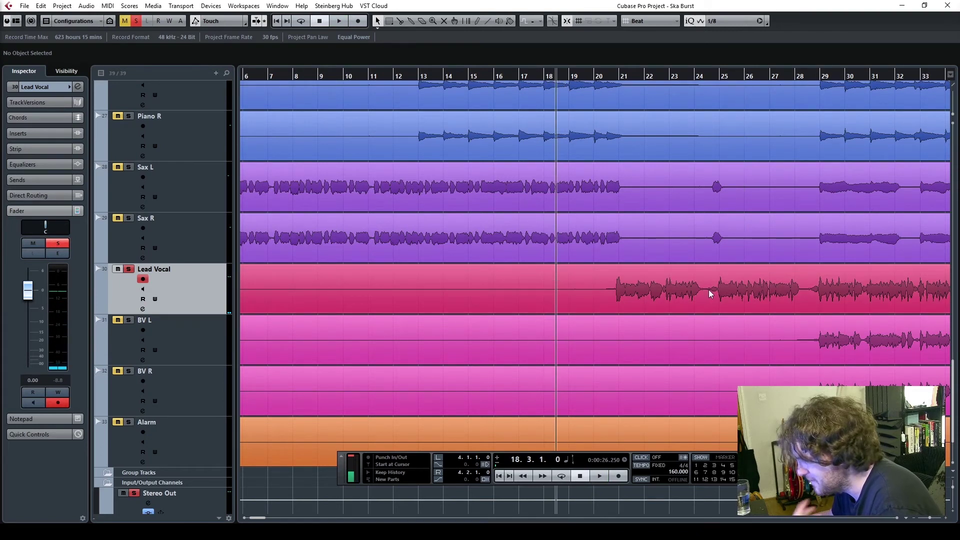
# - Insert Q10 Mono in the first insert slot of the Lead Vocal track
pyautogui.click(49, 134)
pyautogui.click(50, 155)
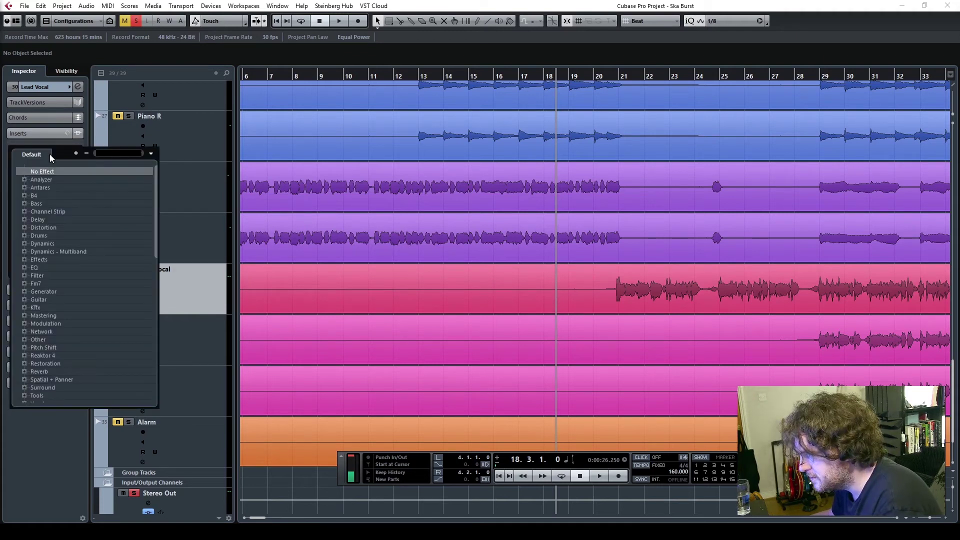
pyautogui.write('q10')
pyautogui.click(67, 180)
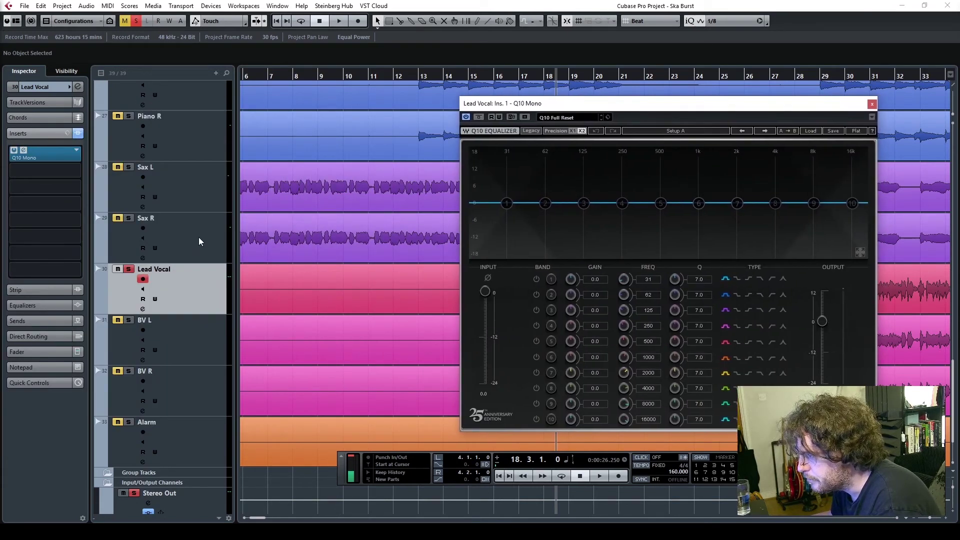
# - Enable band 1 of the lead vocal's Q10 as a high-pass filter at 186 Hz while the vocal plays
pyautogui.moveTo(391, 103); pyautogui.dragTo(380, 102)
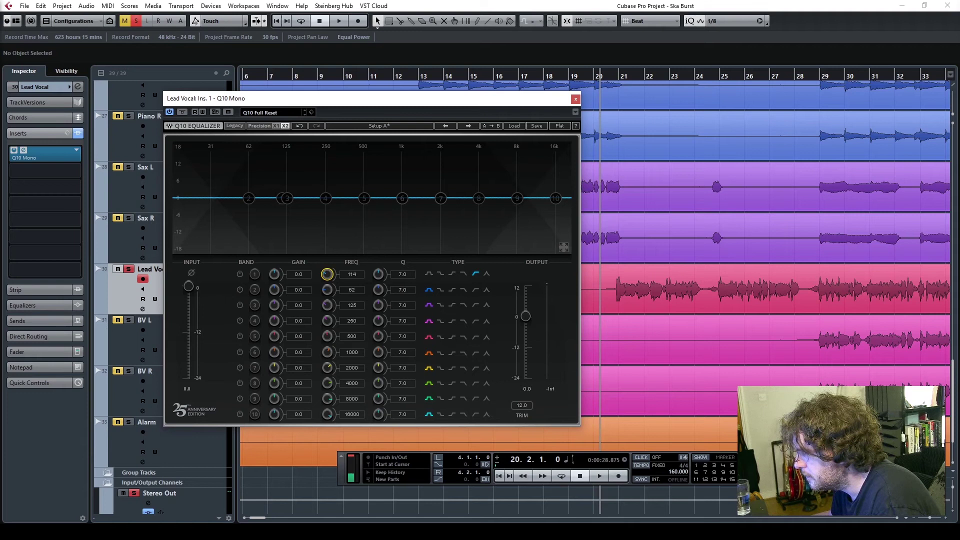
pyautogui.click(240, 274)
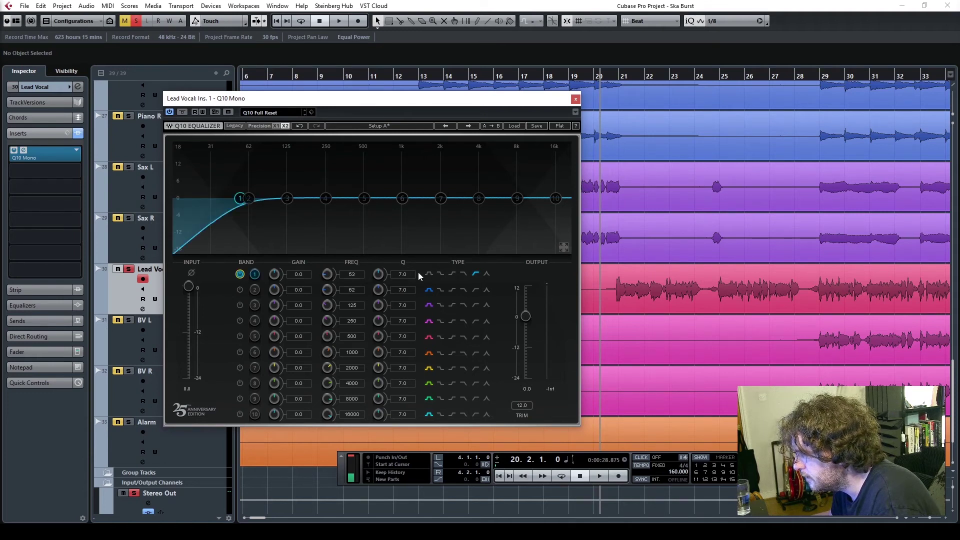
pyautogui.scroll(1, 349, 278)
pyautogui.press('space')
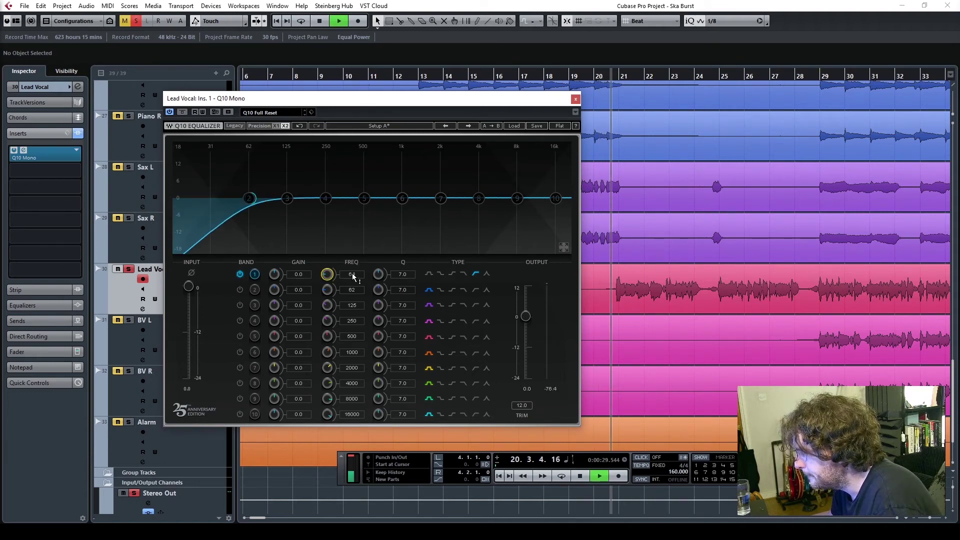
pyautogui.moveTo(355, 278)
pyautogui.mouseDown()
pyautogui.moveTo(356, 252)
pyautogui.moveTo(356, 278)
pyautogui.mouseUp()
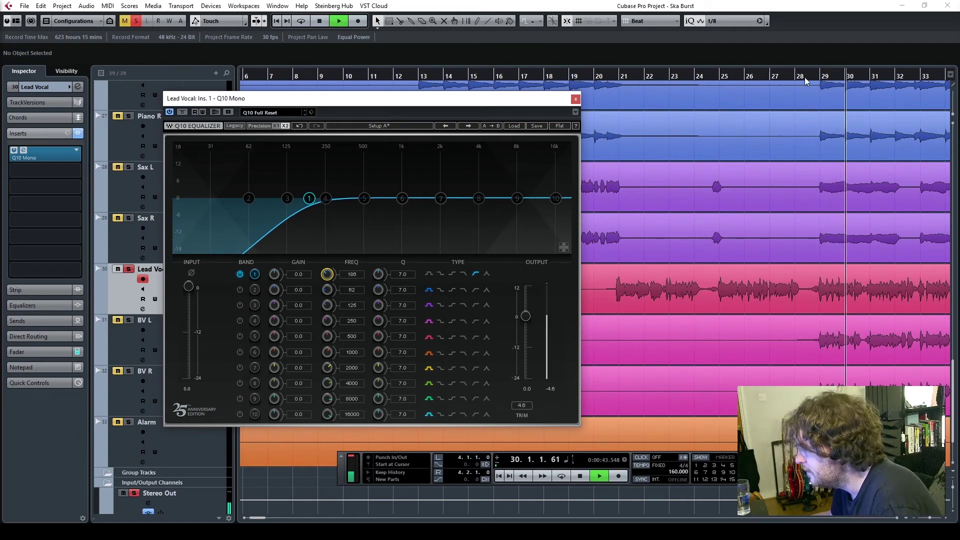
# - Bypass the Q10 and audition the unprocessed lead vocal from bar 24 and again from bar 20
pyautogui.press('space')
pyautogui.moveTo(793, 80); pyautogui.dragTo(694, 93)
pyautogui.click(183, 114)
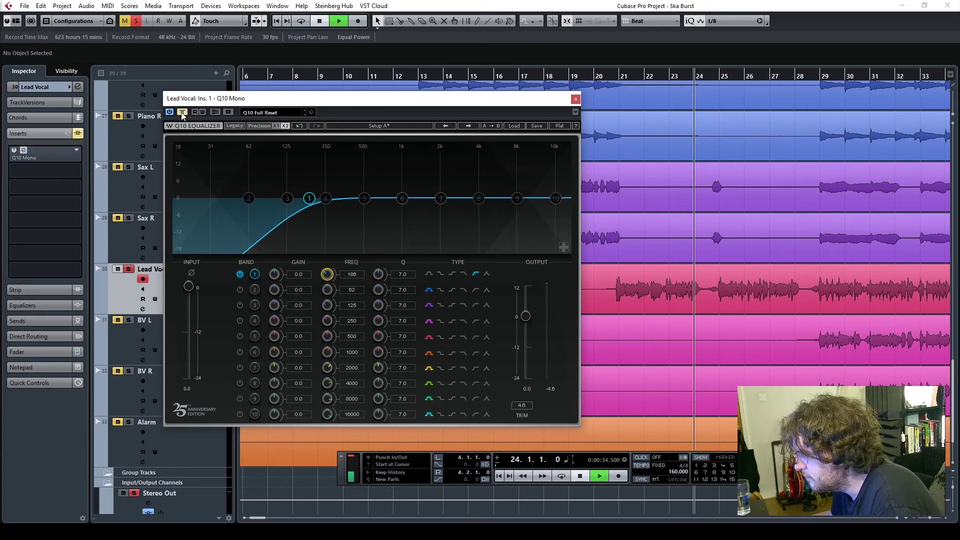
pyautogui.press('space')
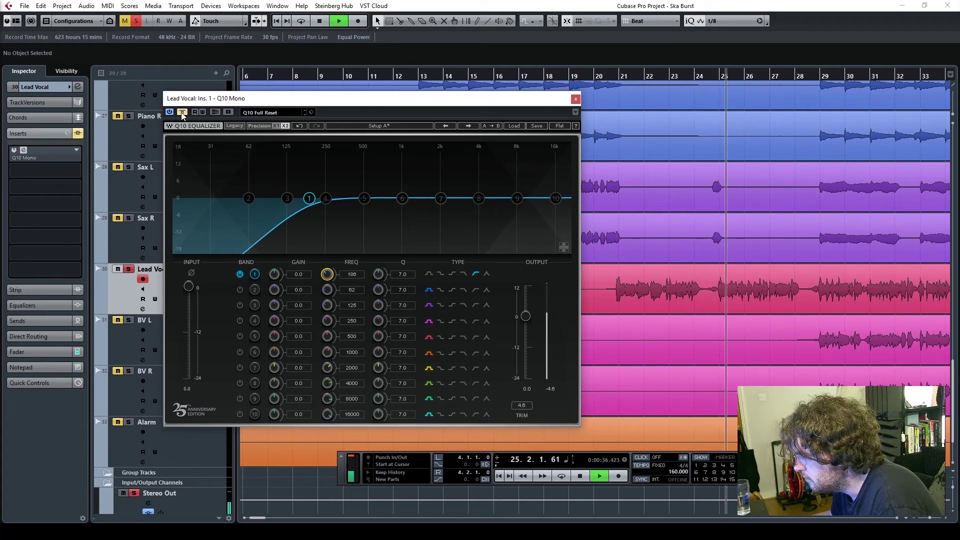
pyautogui.press('space')
pyautogui.click(601, 76)
pyautogui.click(597, 77)
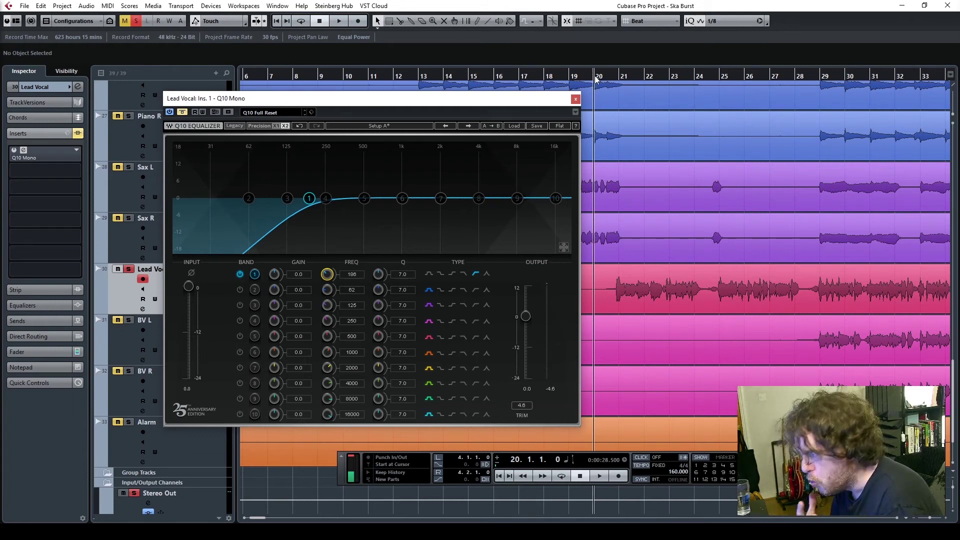
pyautogui.press('space')
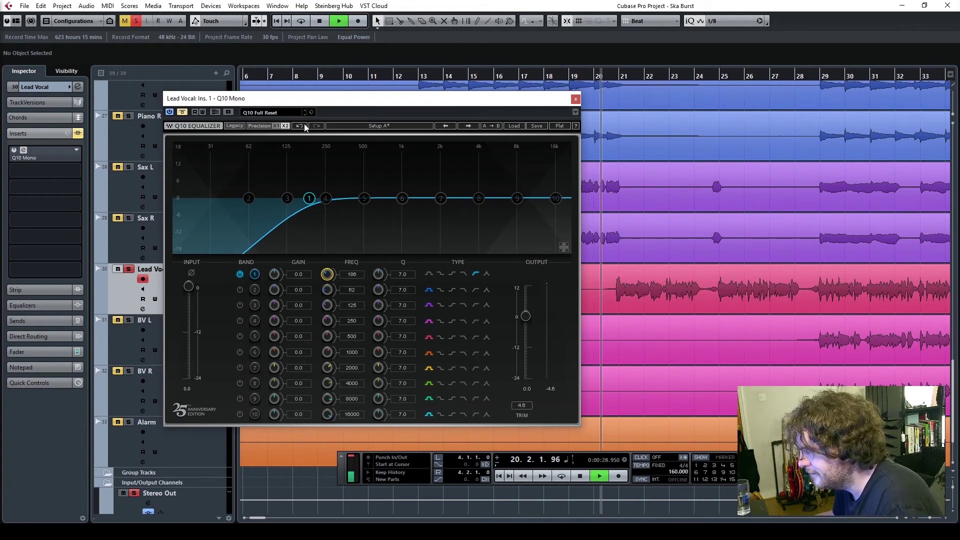
# - Reactivate the Q10 and audition the high-passed lead vocal from bar 19
pyautogui.press('space')
pyautogui.click(181, 112)
pyautogui.click(589, 77)
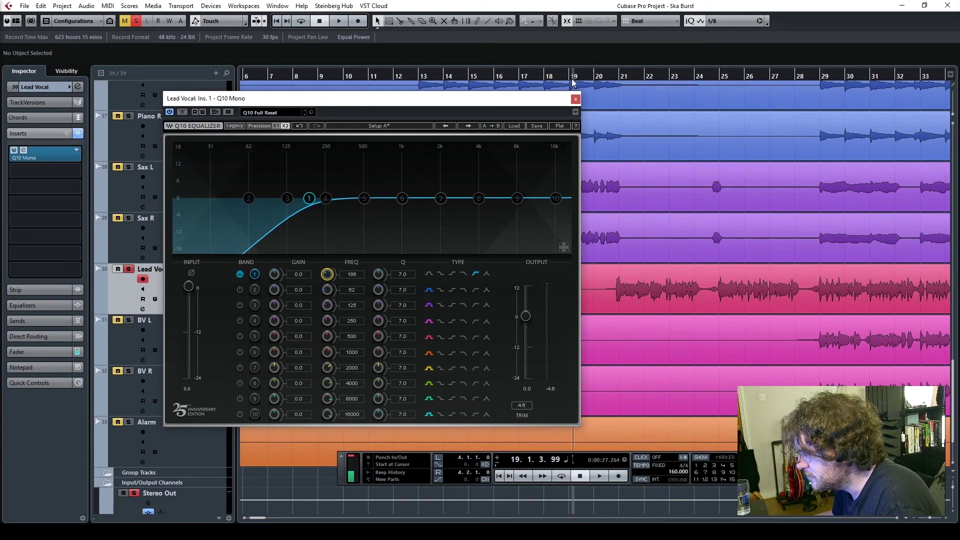
pyautogui.press('space')
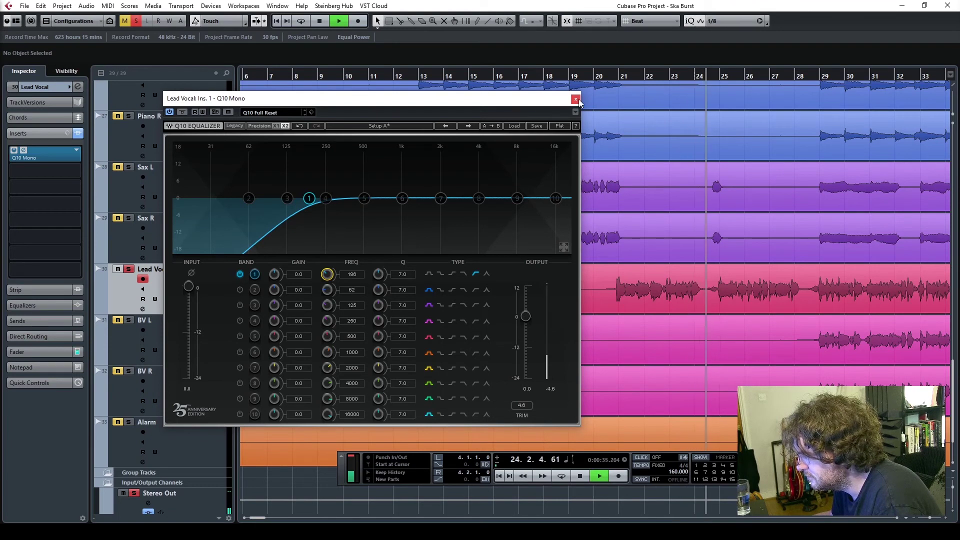
# - Enable band 4, sweep a narrow 18 dB boost for a resonance, and cut 6.2 dB at 236 Hz with a Q of 60.7
pyautogui.click(240, 321)
pyautogui.moveTo(296, 322); pyautogui.dragTo(322, 322)
pyautogui.press('space')
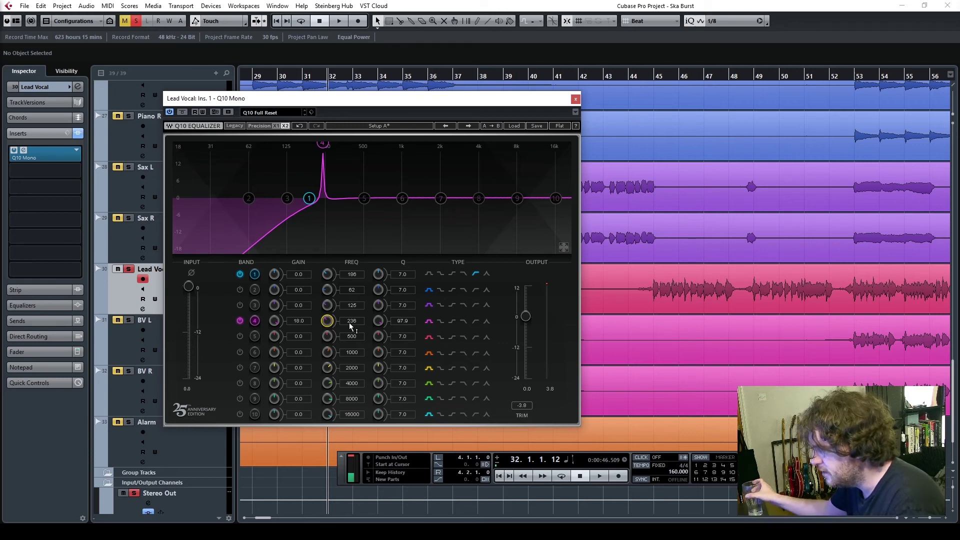
pyautogui.press('space')
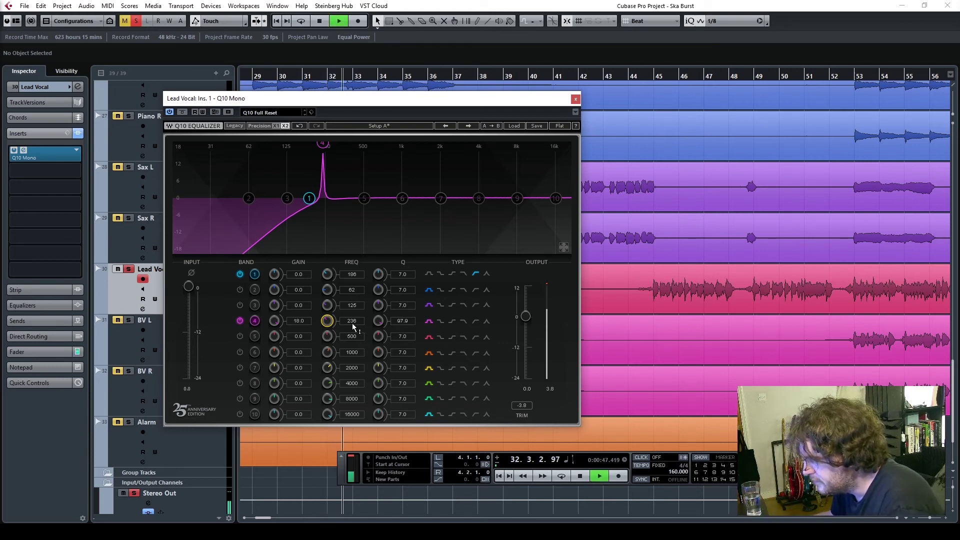
pyautogui.press('space')
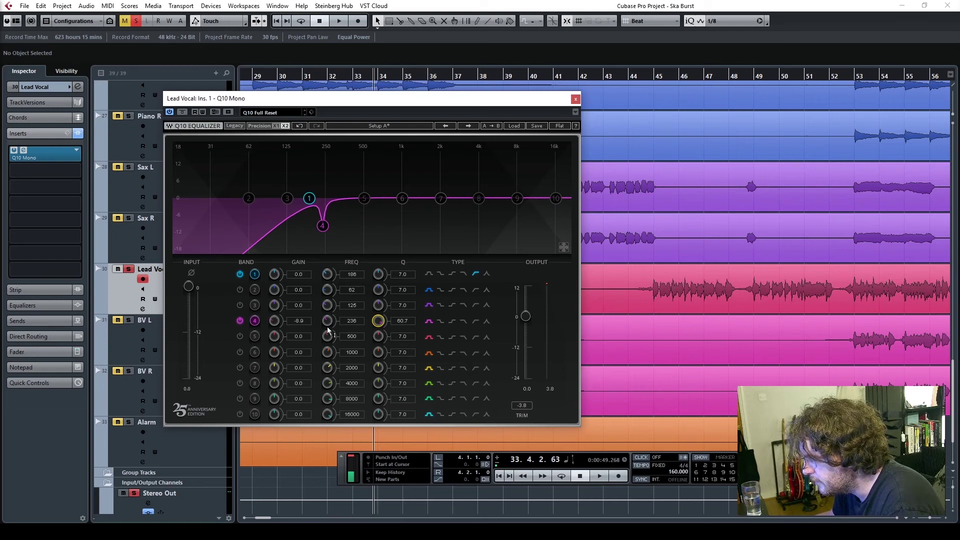
pyautogui.moveTo(562, 98); pyautogui.dragTo(636, 107)
pyautogui.press('space')
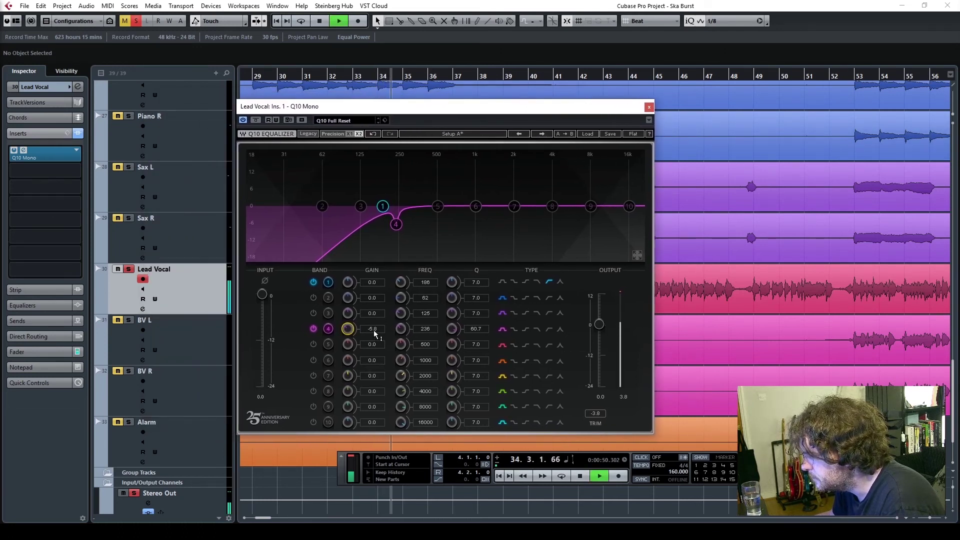
# - Enable band 6 with a 13.9 dB boost and a Q of 100 for finding a midrange resonance
pyautogui.click(313, 360)
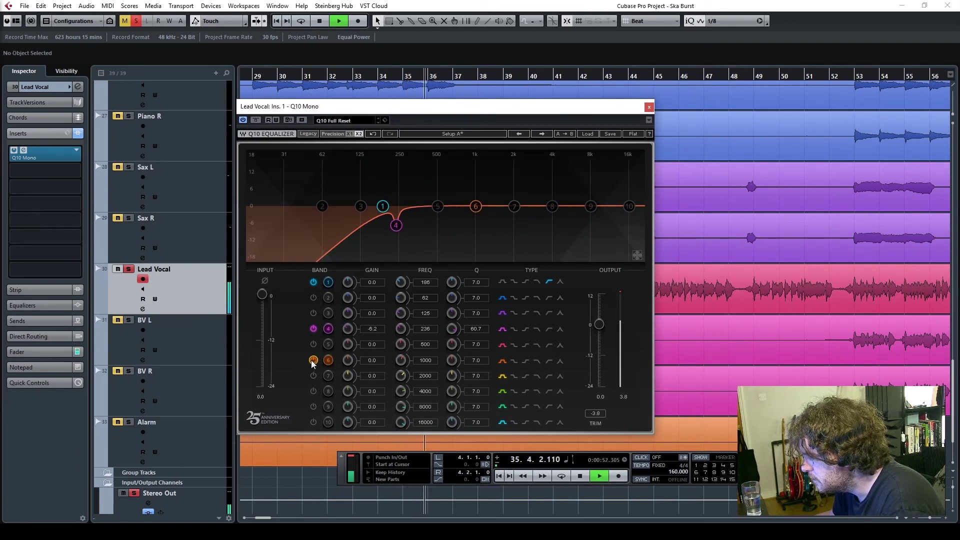
pyautogui.scroll(10, 374, 365)
pyautogui.scroll(-5, 429, 365)
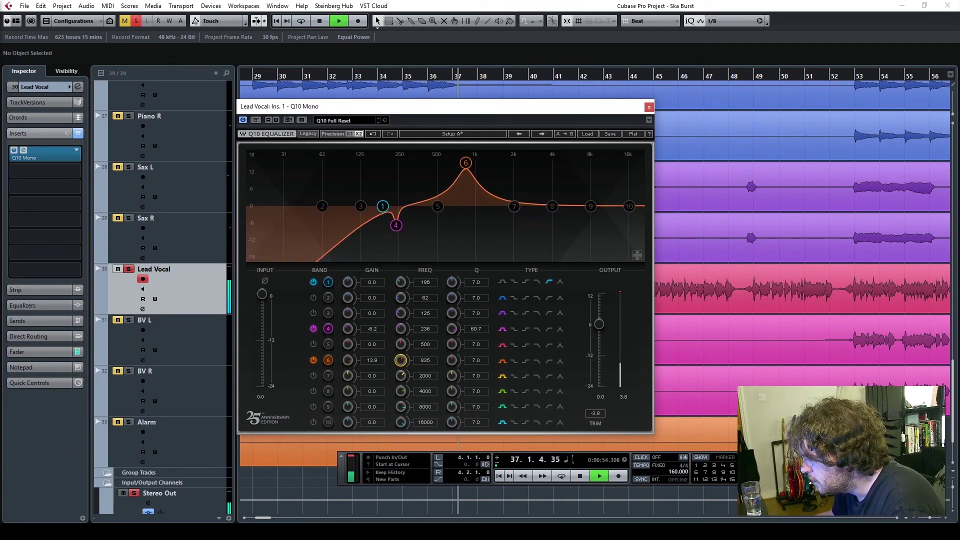
pyautogui.scroll(15, 470, 362)
pyautogui.moveTo(573, 106); pyautogui.dragTo(398, 94)
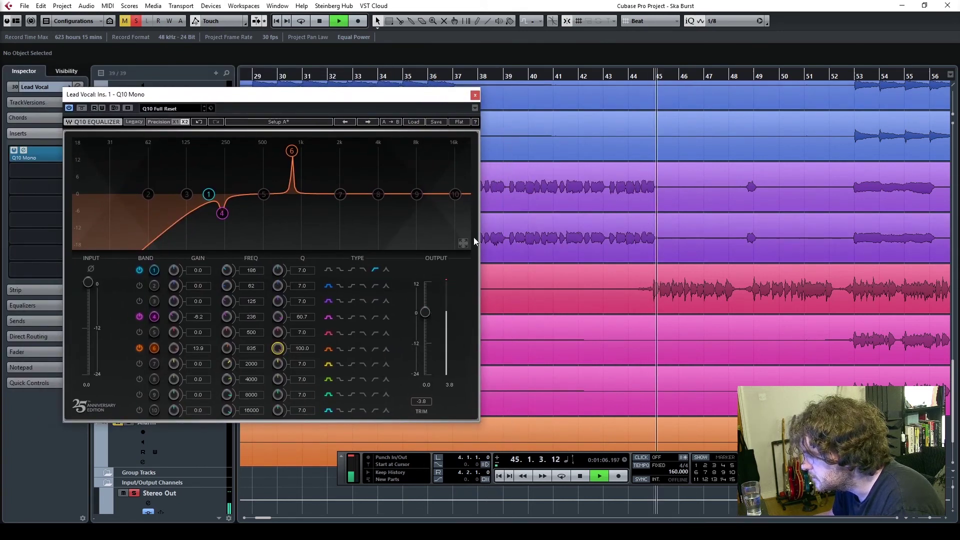
# - Sweep the boosted band 6 through the vocal's midrange during playback, settle at 760 Hz, and stop playback
pyautogui.scroll(-3, 227, 348)
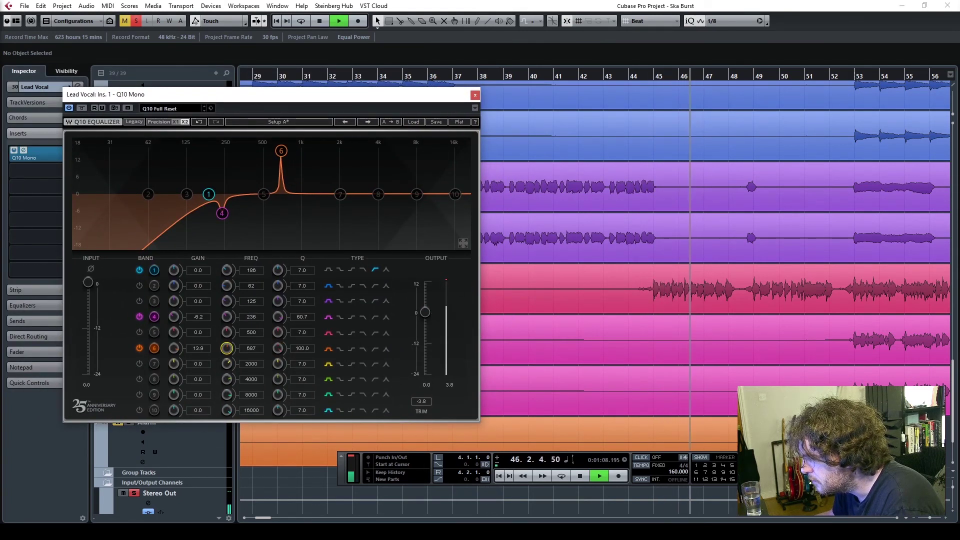
pyautogui.scroll(-2, 227, 348)
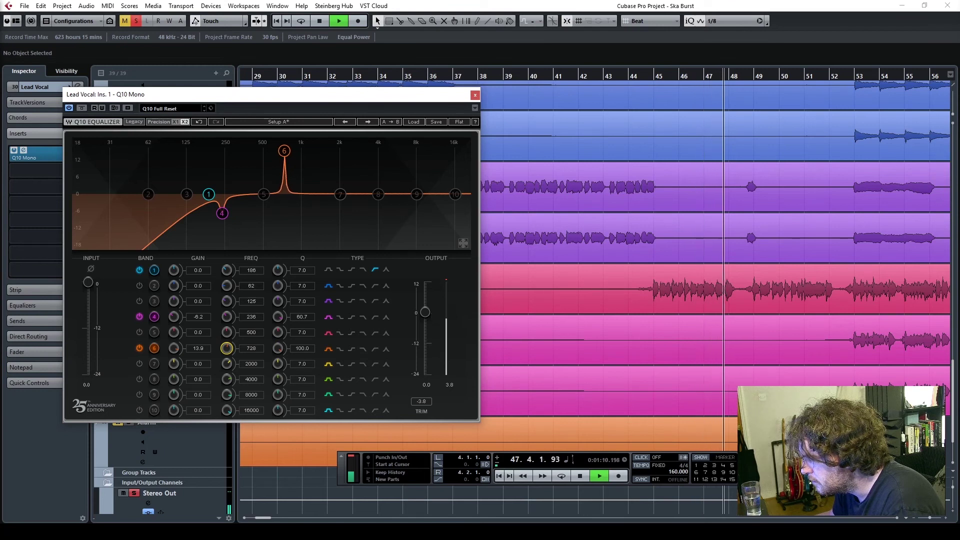
pyautogui.scroll(1, 226, 348)
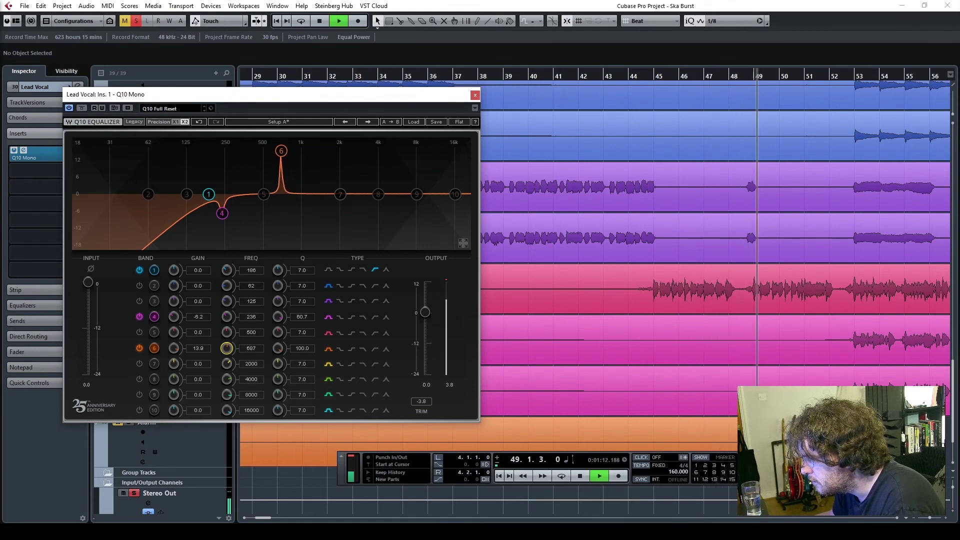
pyautogui.scroll(2, 227, 348)
pyautogui.scroll(-5, 226, 348)
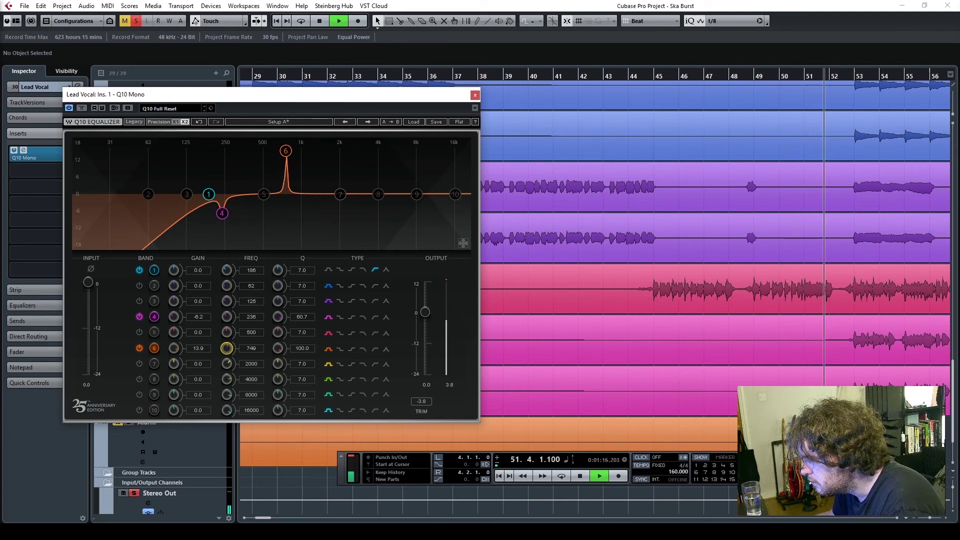
pyautogui.scroll(1, 227, 348)
pyautogui.scroll(1, 227, 348)
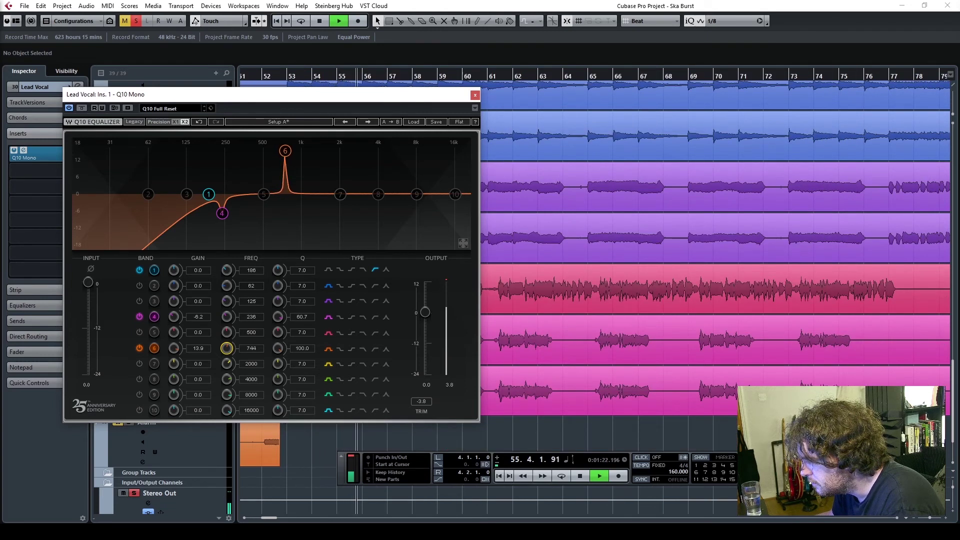
pyautogui.scroll(3, 226, 348)
pyautogui.scroll(-2, 226, 348)
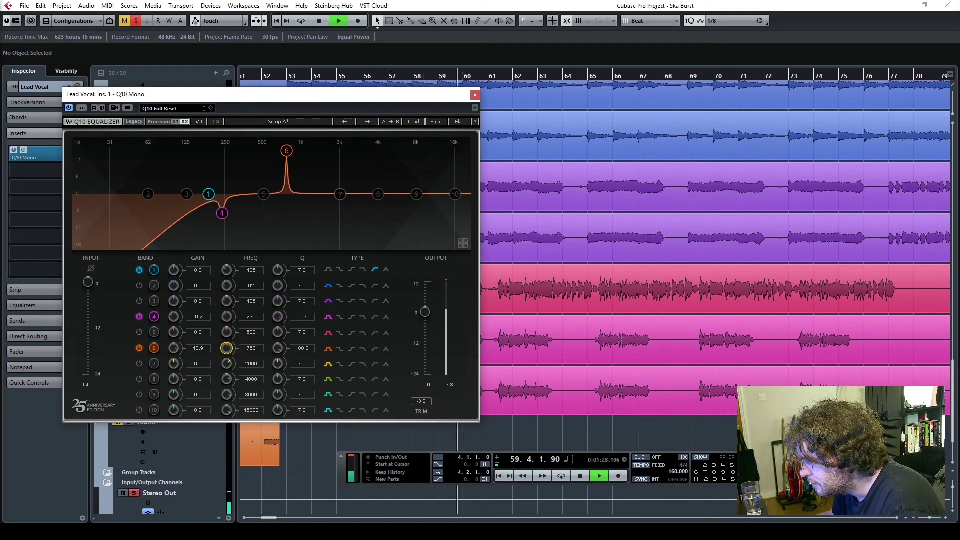
pyautogui.press('space')
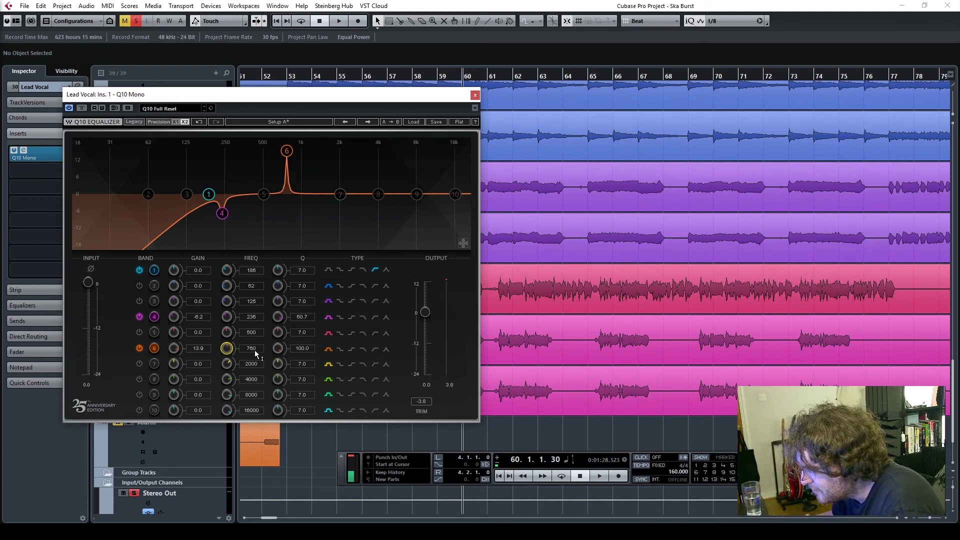
# - Turn band 6 into a 3.9 dB cut with a Q of 56.1 while auditioning the vocal from just before bar 53
pyautogui.moveTo(202, 353); pyautogui.dragTo(202, 380)
pyautogui.moveTo(336, 107); pyautogui.dragTo(787, 85)
pyautogui.click(282, 77)
pyautogui.press('space')
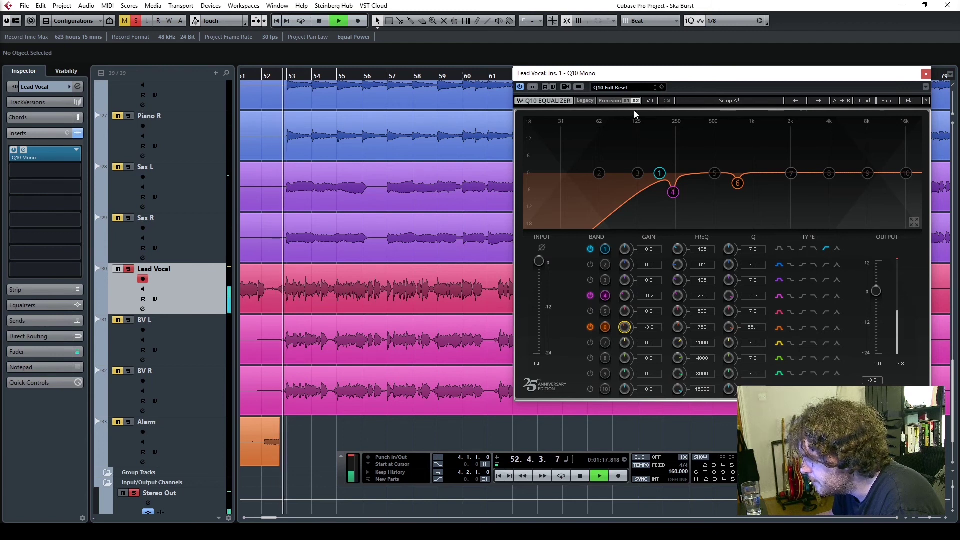
pyautogui.moveTo(635, 73); pyautogui.dragTo(329, 76)
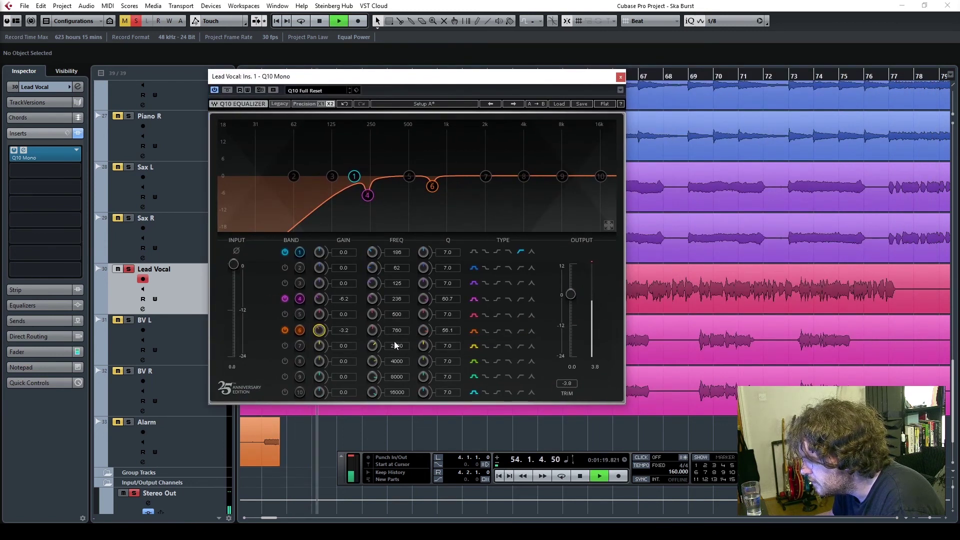
pyautogui.moveTo(346, 331); pyautogui.dragTo(346, 332)
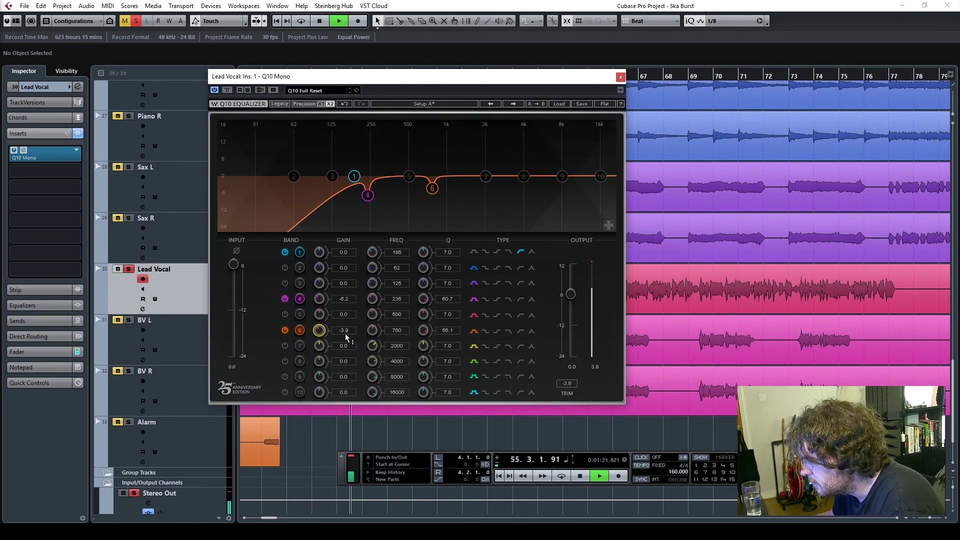
# - Enable band 8, sweep an 18 dB boost with a Q of 100 to 3388 Hz, and turn it into a 3.4 dB cut
pyautogui.click(285, 361)
pyautogui.moveTo(319, 361); pyautogui.dragTo(319, 310)
pyautogui.moveTo(423, 361); pyautogui.dragTo(423, 320)
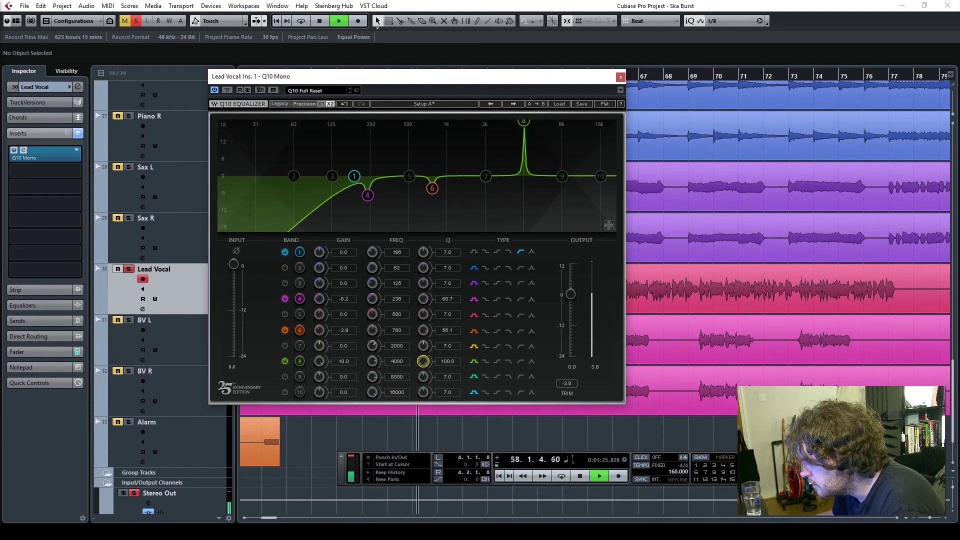
pyautogui.moveTo(398, 363); pyautogui.dragTo(399, 380)
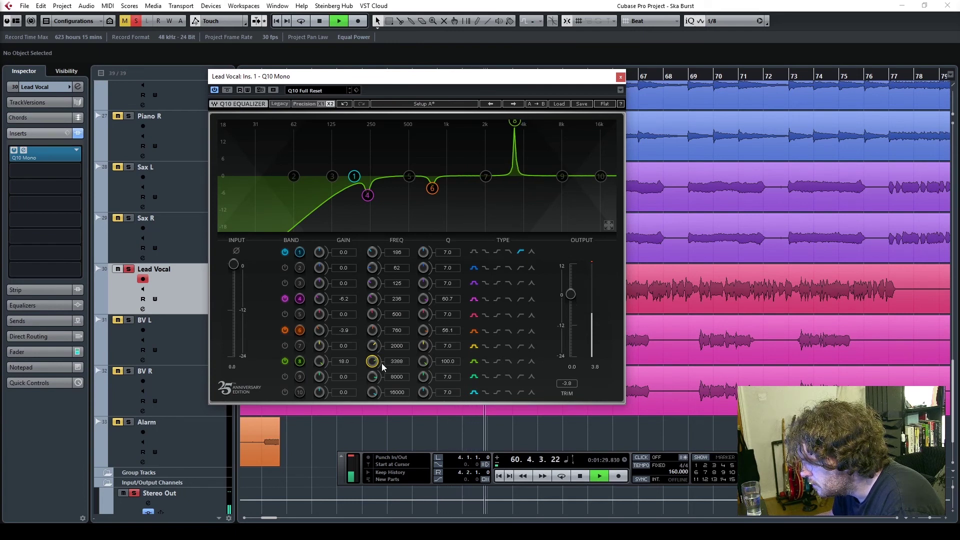
pyautogui.moveTo(319, 362); pyautogui.dragTo(319, 400)
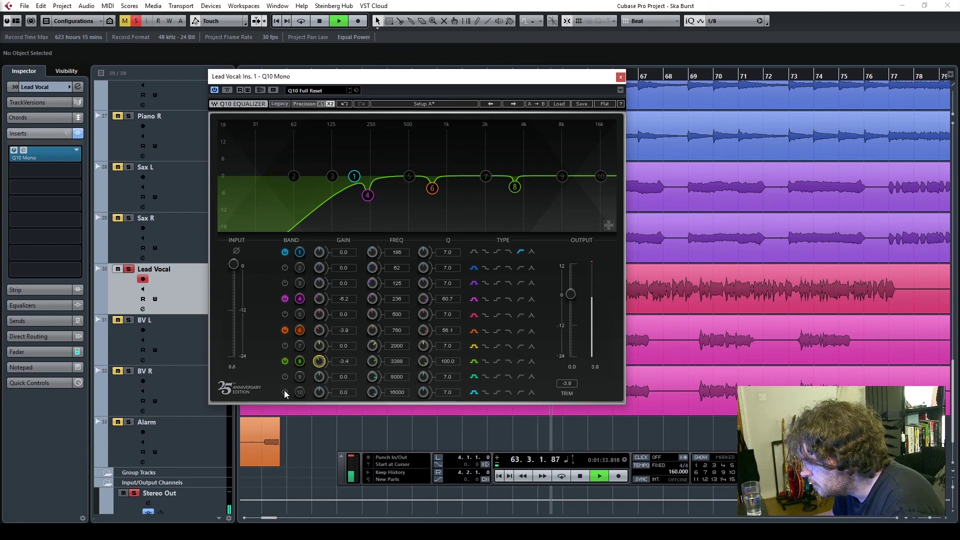
# - Enable band 10 as a high shelf boosting 2.0 dB at 9935 Hz and close the equalizer
pyautogui.click(497, 392)
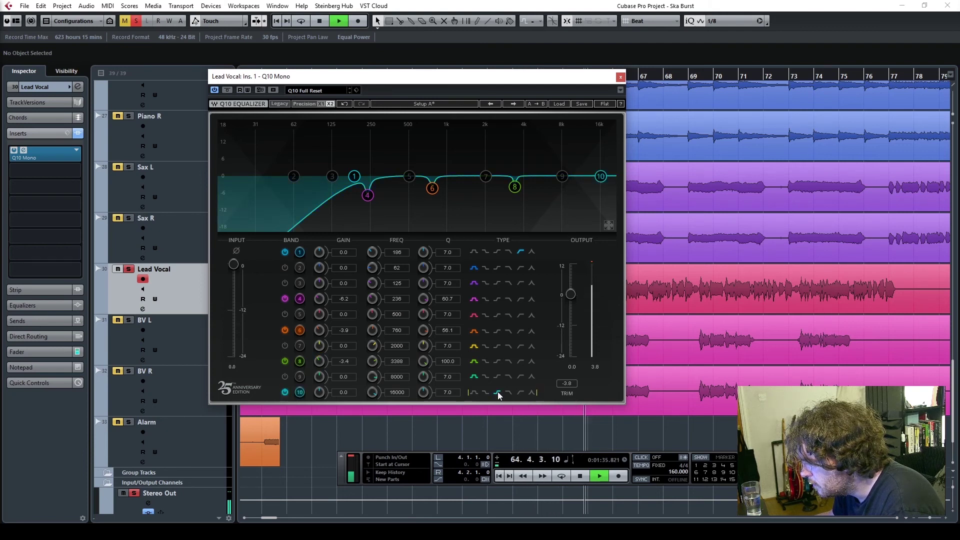
pyautogui.moveTo(319, 393)
pyautogui.mouseDown()
pyautogui.moveTo(320, 382)
pyautogui.moveTo(372, 401)
pyautogui.moveTo(319, 397)
pyautogui.mouseUp()
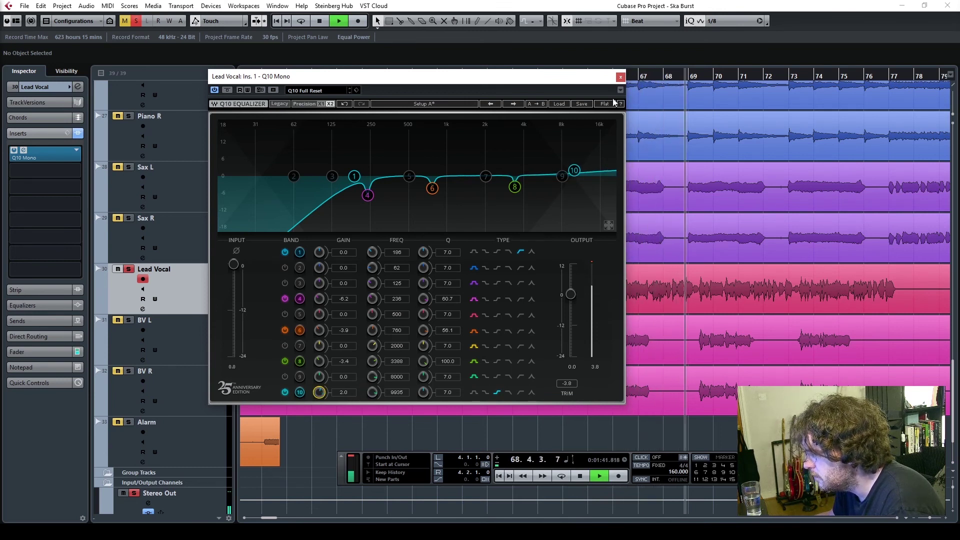
pyautogui.click(621, 76)
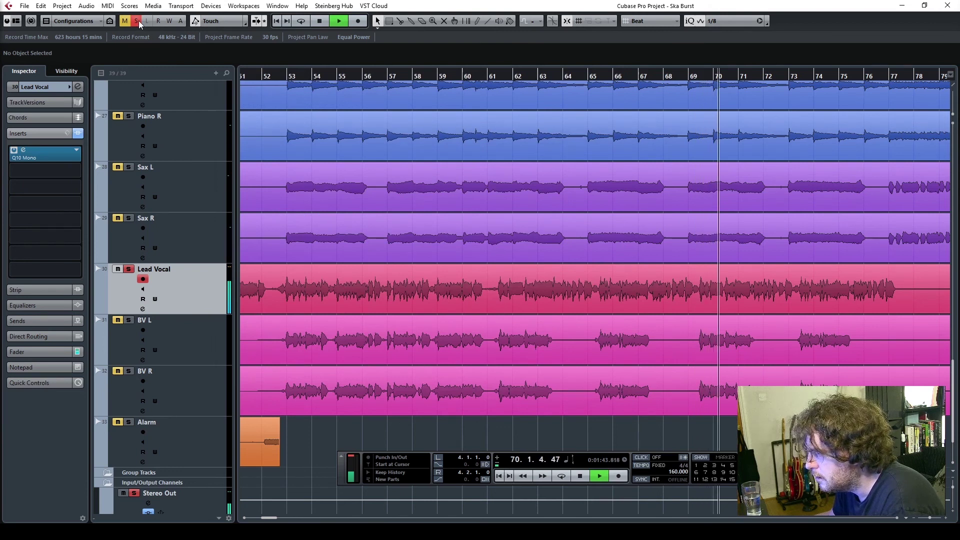
# - Clear the solo, raise the Lead Vocal fader to 4.03 dB in the full mix, and return to the start of the arrangement
pyautogui.click(40, 353)
pyautogui.moveTo(28, 293); pyautogui.dragTo(31, 283)
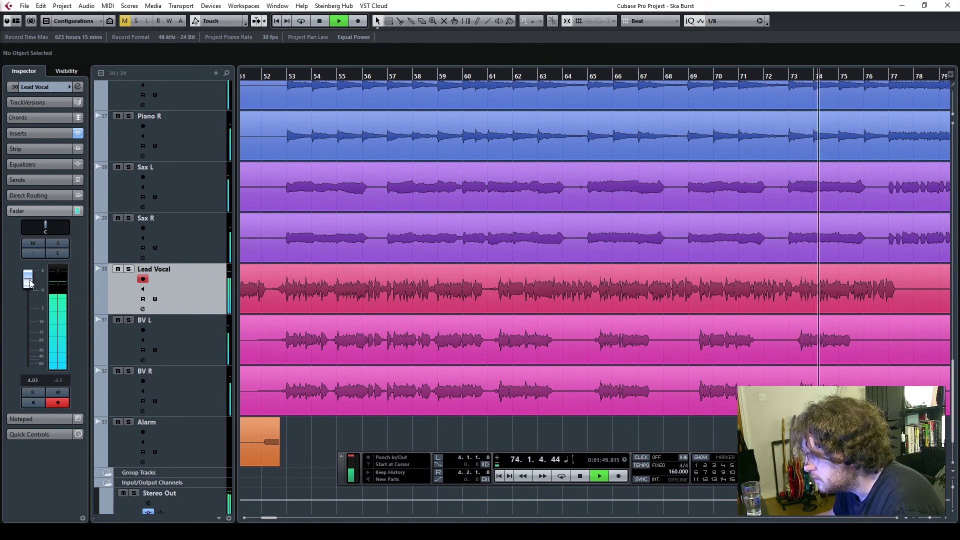
pyautogui.moveTo(268, 519); pyautogui.dragTo(255, 520)
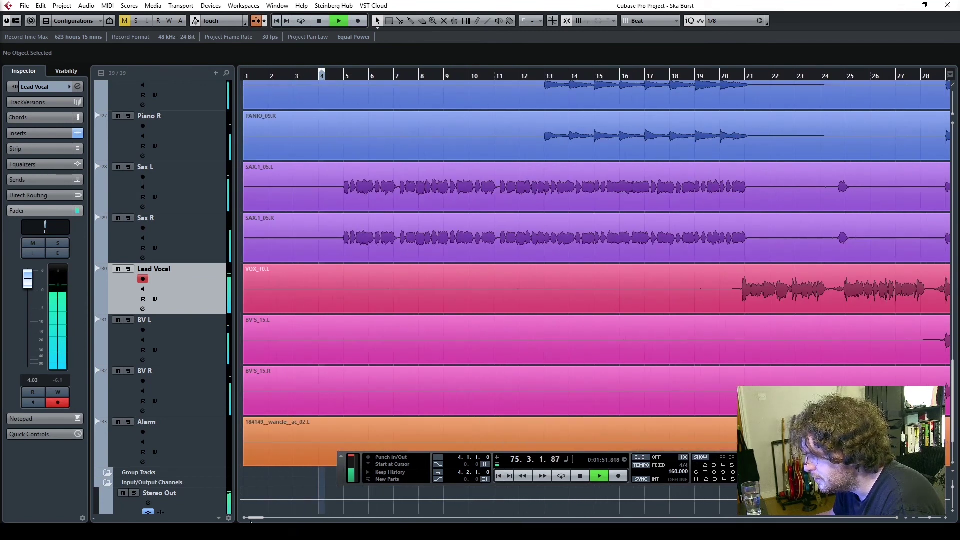
# - Play the full mix from the middle of bar 18 and lower the Lead Vocal fader to 3.74 dB
pyautogui.click(683, 79)
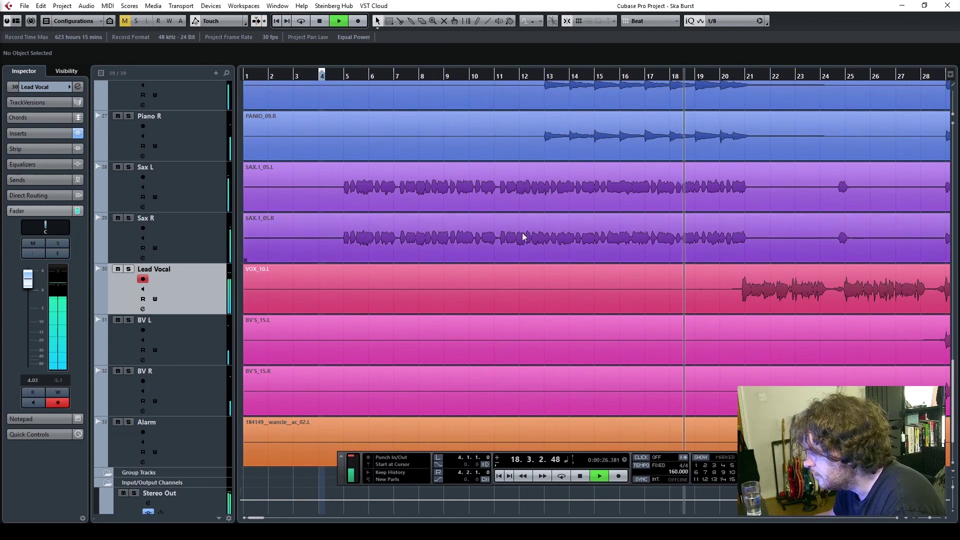
pyautogui.moveTo(31, 283); pyautogui.dragTo(31, 286)
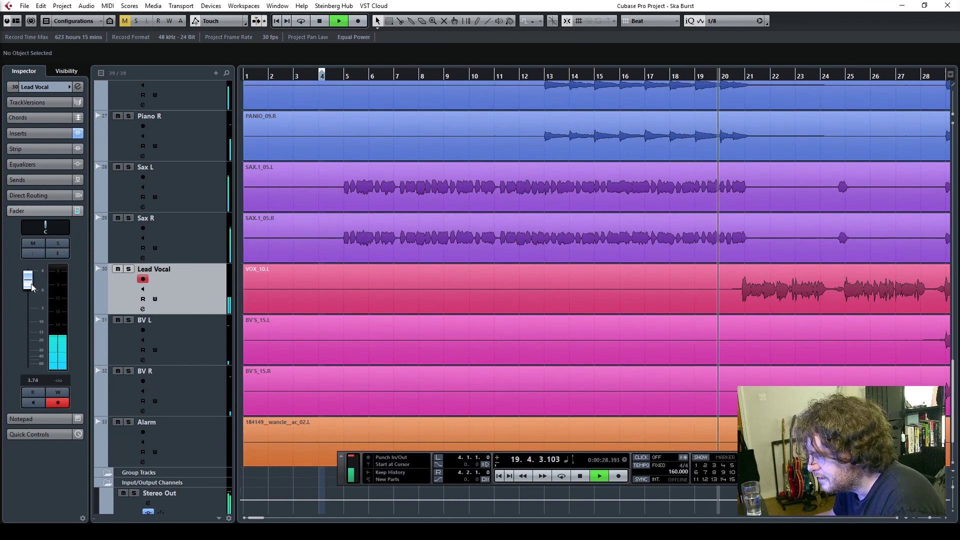
pyautogui.press('space')
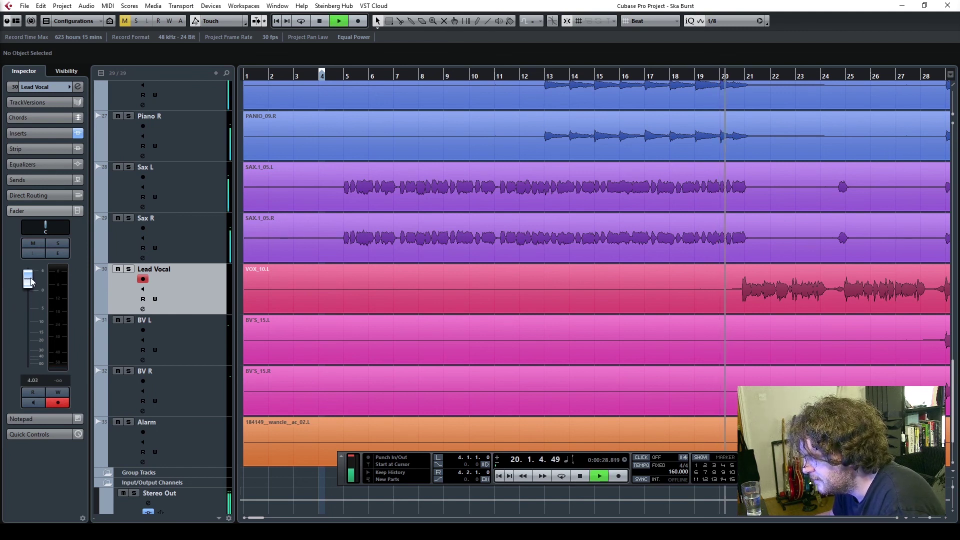
pyautogui.moveTo(30, 284); pyautogui.dragTo(32, 284)
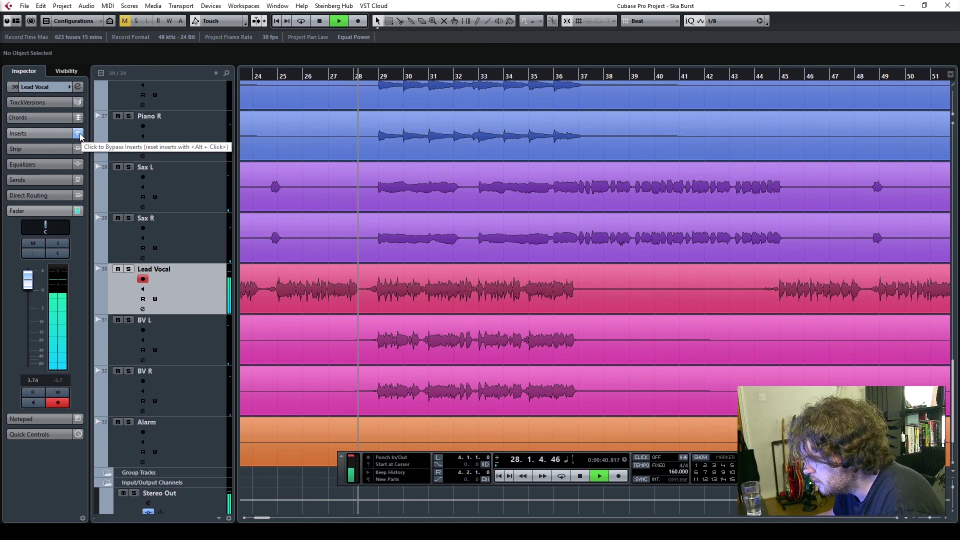
# - Replay the mix from bar 20, bypass and reactivate the Lead Vocal inserts to compare the equalization, and return to bar 20
pyautogui.hscroll(-5, 434, 88)
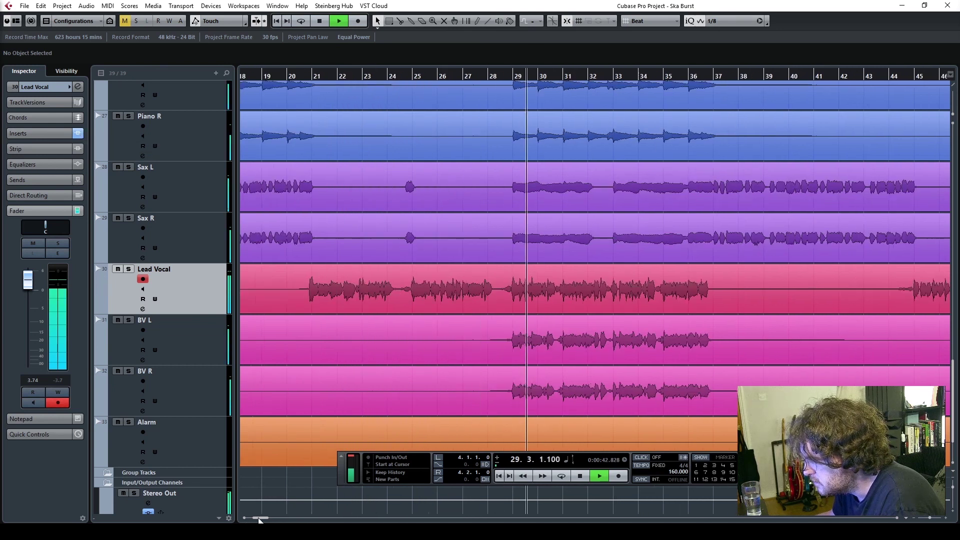
pyautogui.click(432, 77)
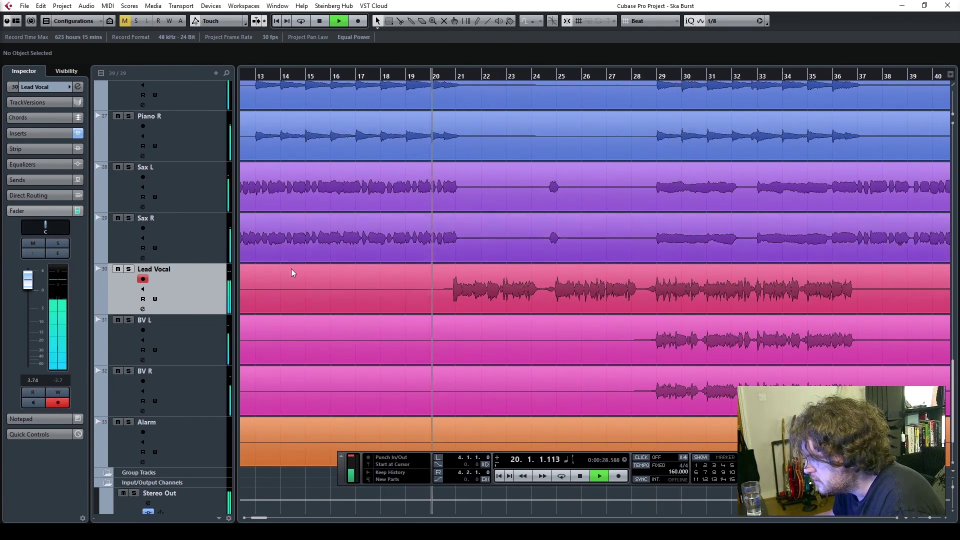
pyautogui.click(77, 132)
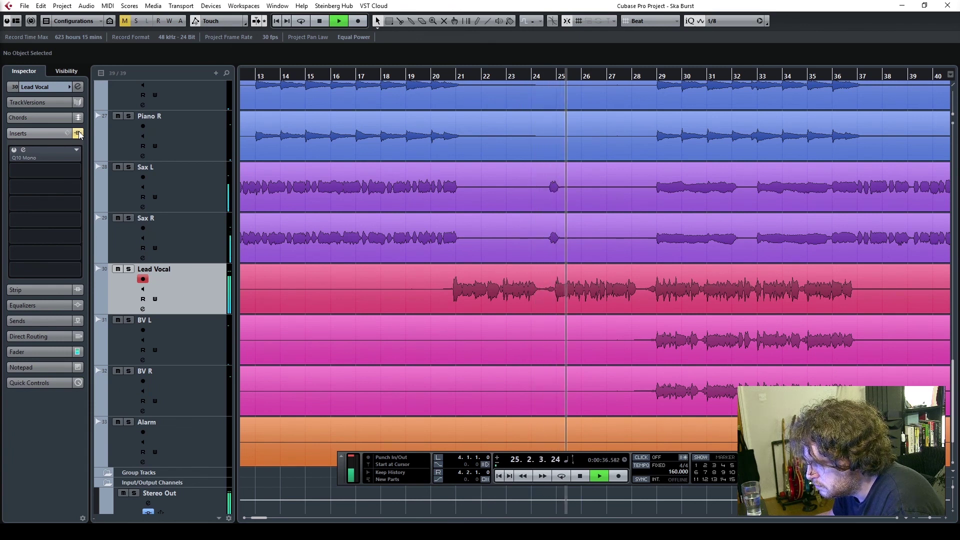
pyautogui.click(78, 133)
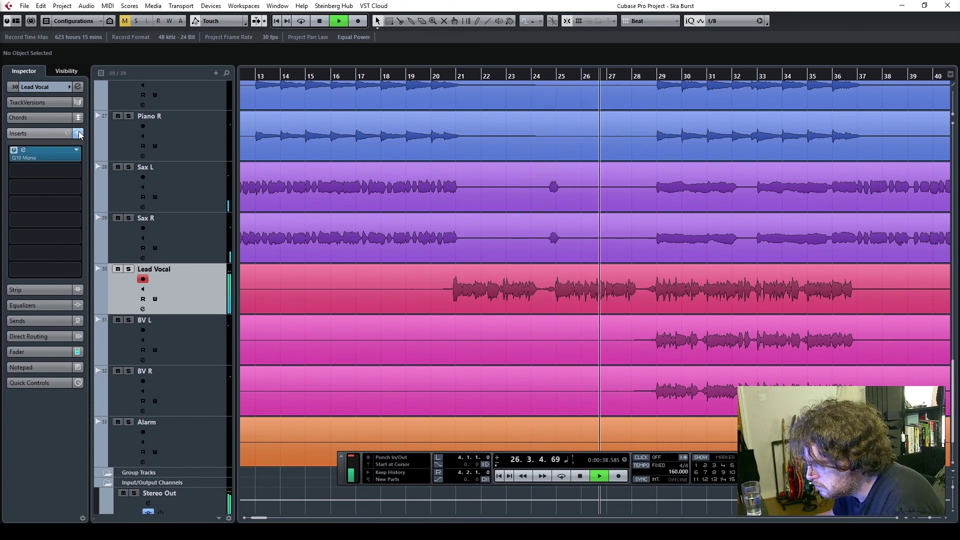
pyautogui.click(431, 76)
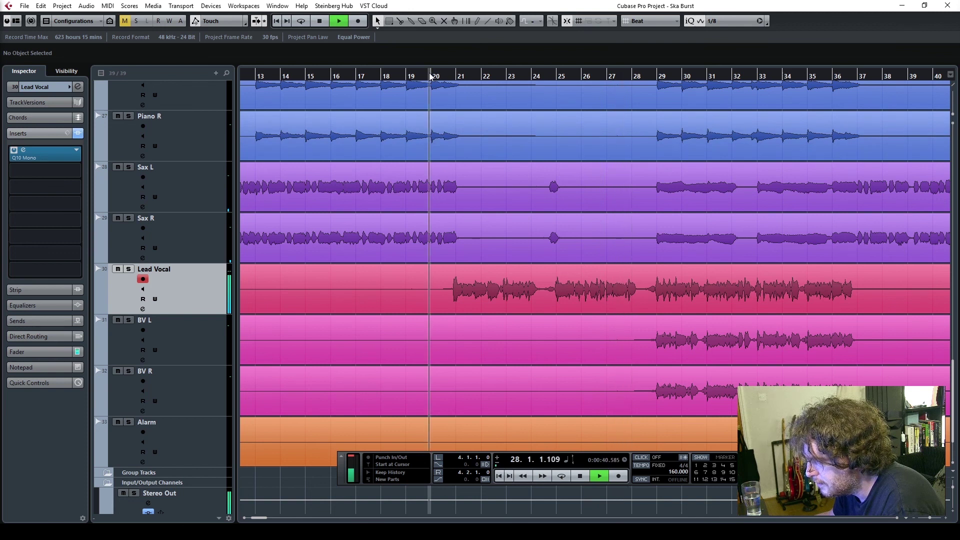